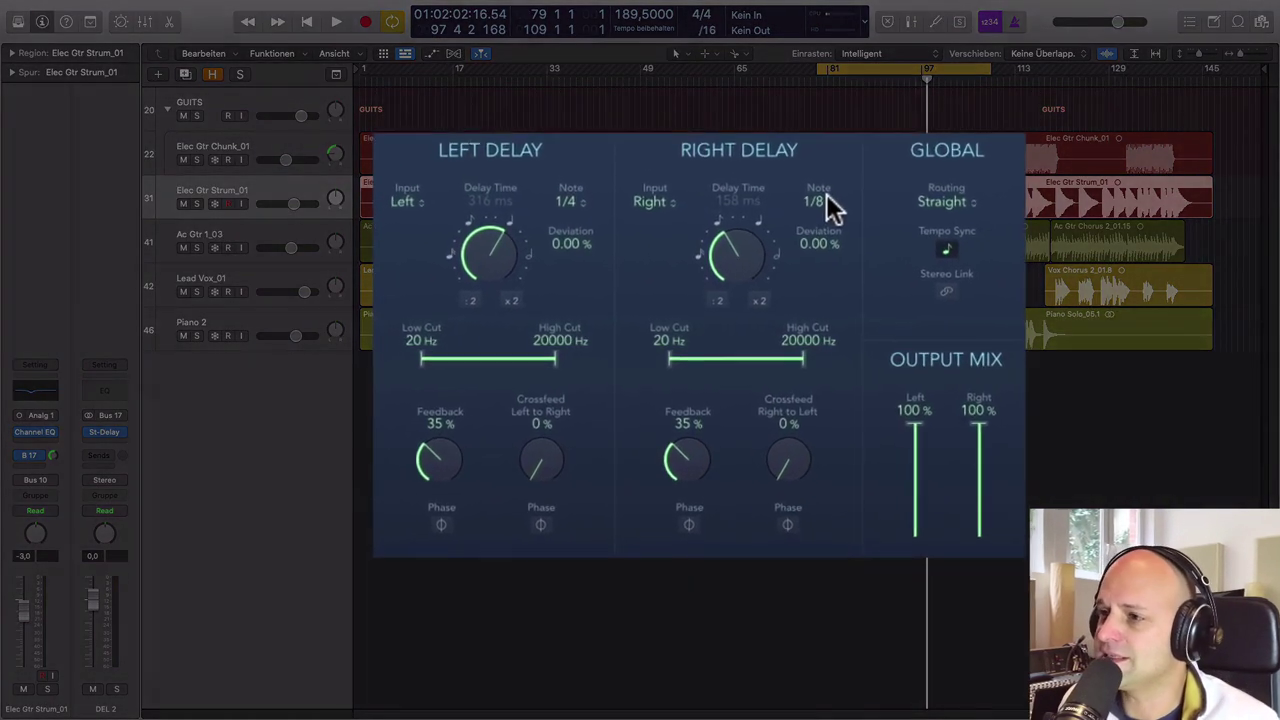
Review the note values offered for the right and left delay times without changing them
left_click(810, 217)
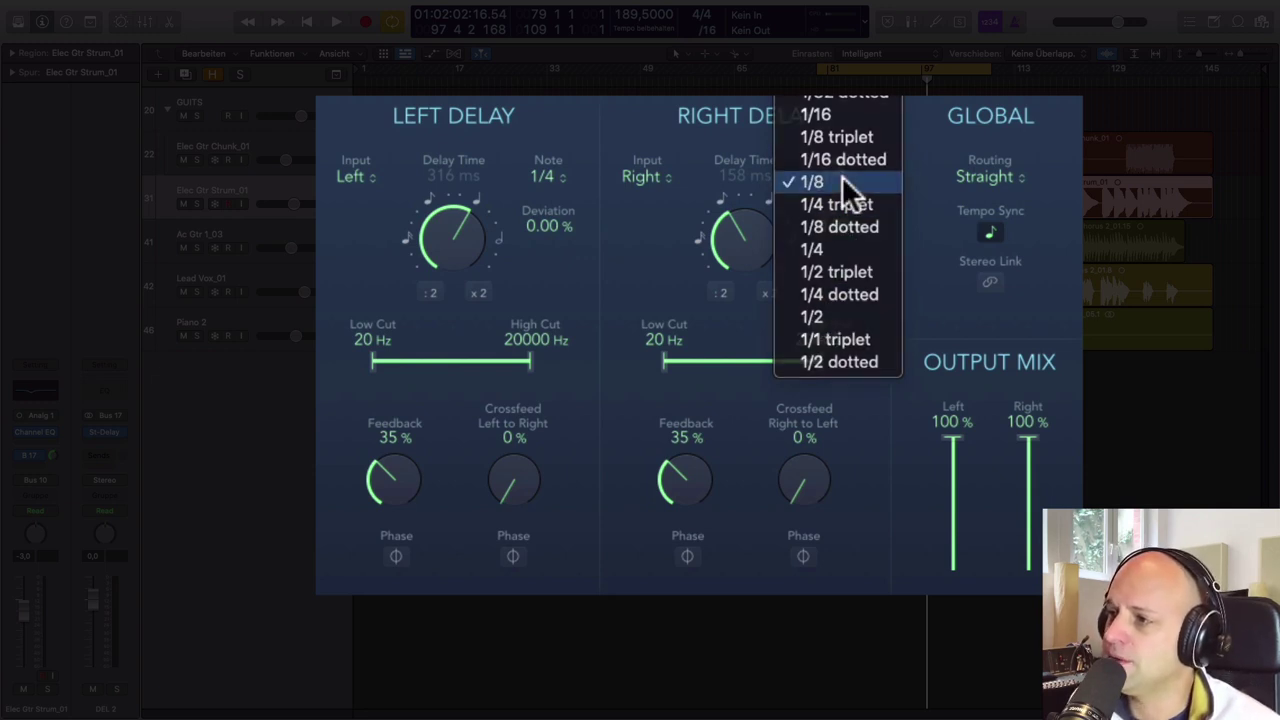
left_click(845, 189)
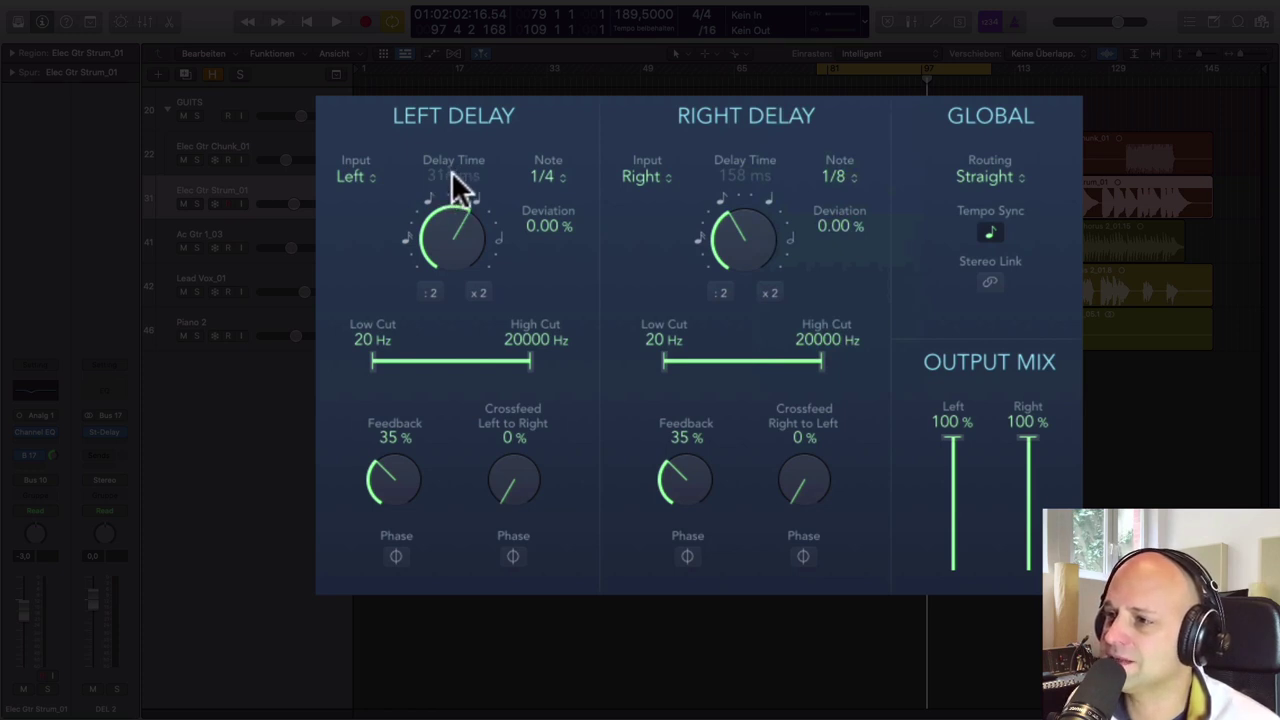
left_click(555, 178)
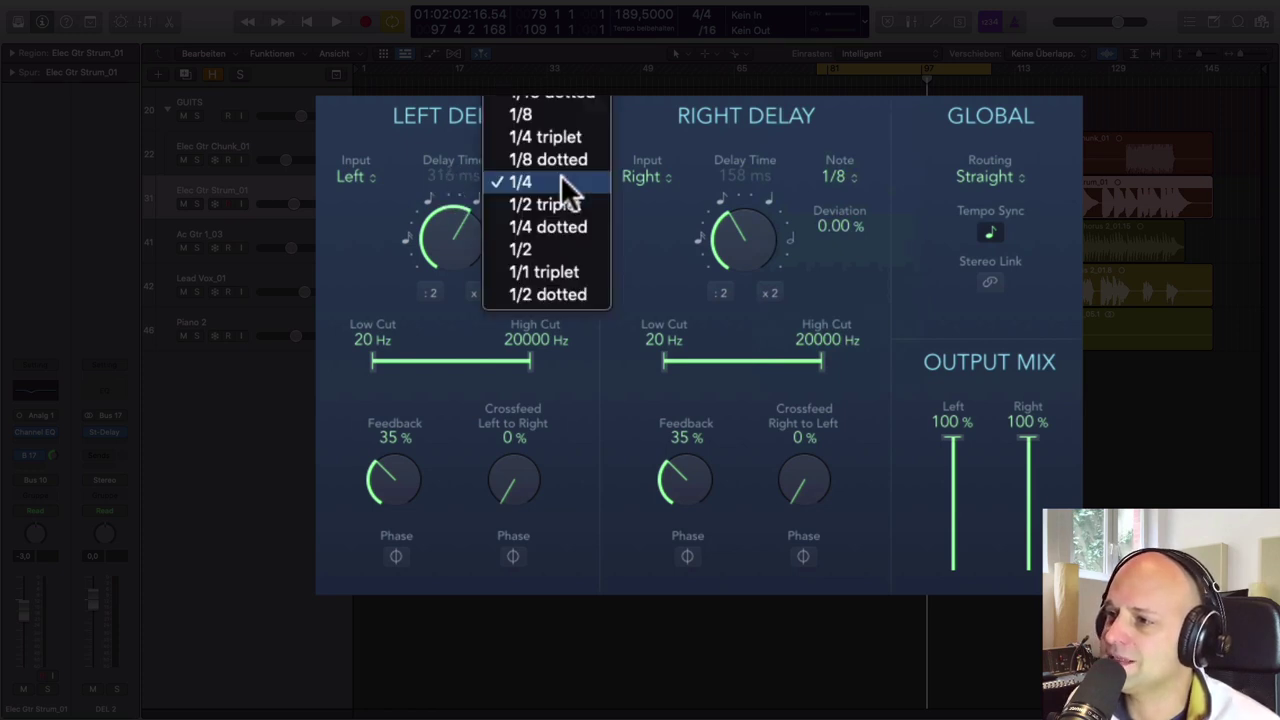
left_click(658, 126)
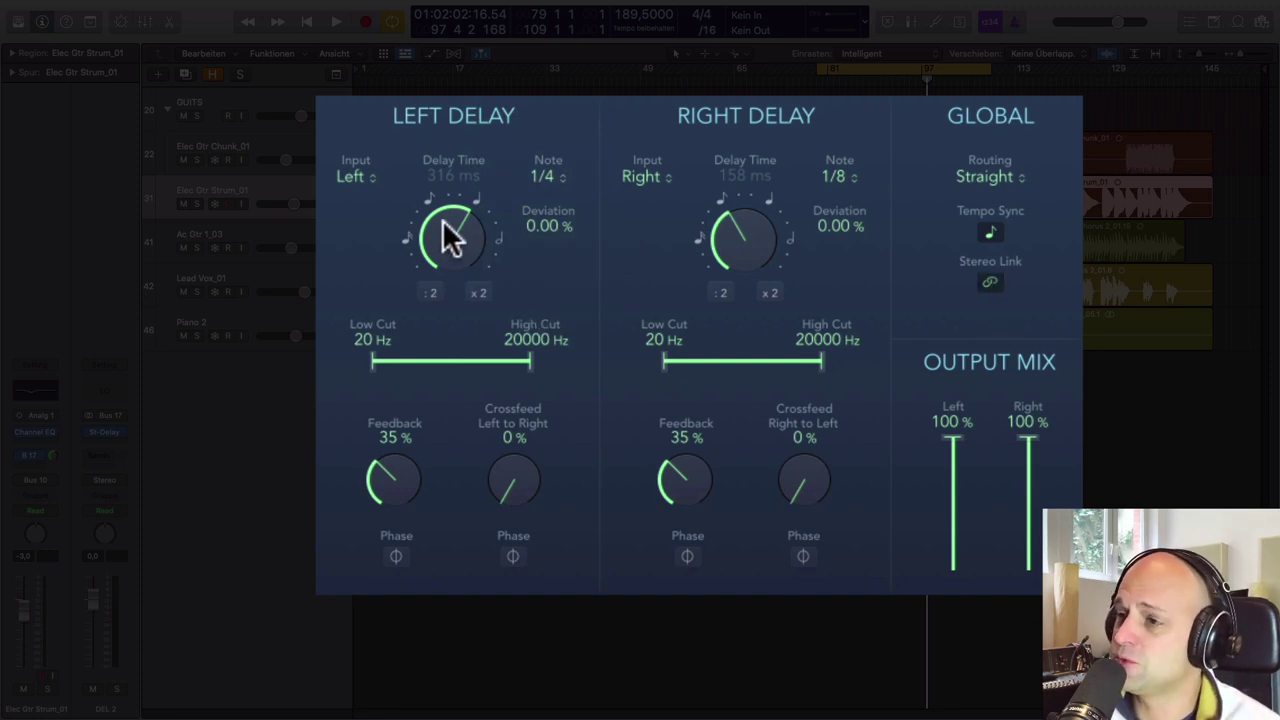
Lower the linked delay times to a deviation of -13.33 % and move the Stereo Delay window below the Elec Gtr Strum_01 track
mouse_move(442, 219)
left_mouse_down()
mouse_move(439, 302)
mouse_move(429, 240)
mouse_move(443, 234)
left_mouse_up()
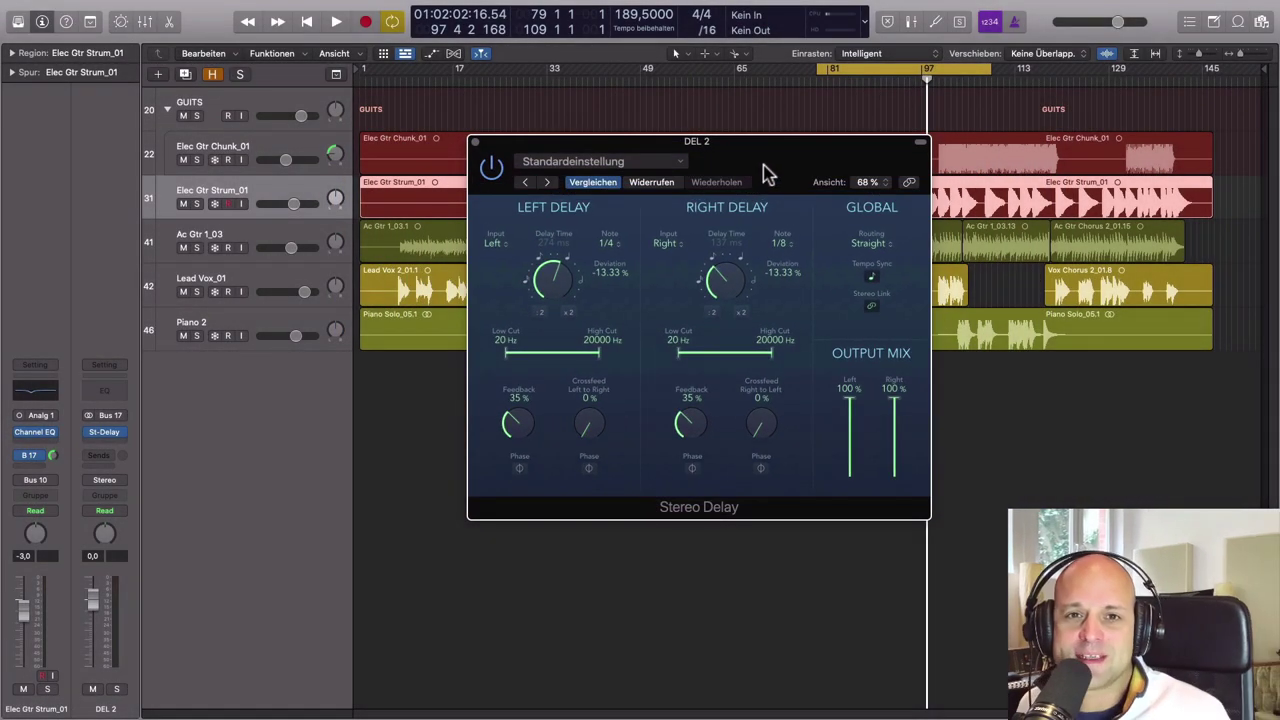
left_click_drag(765, 172, 800, 262)
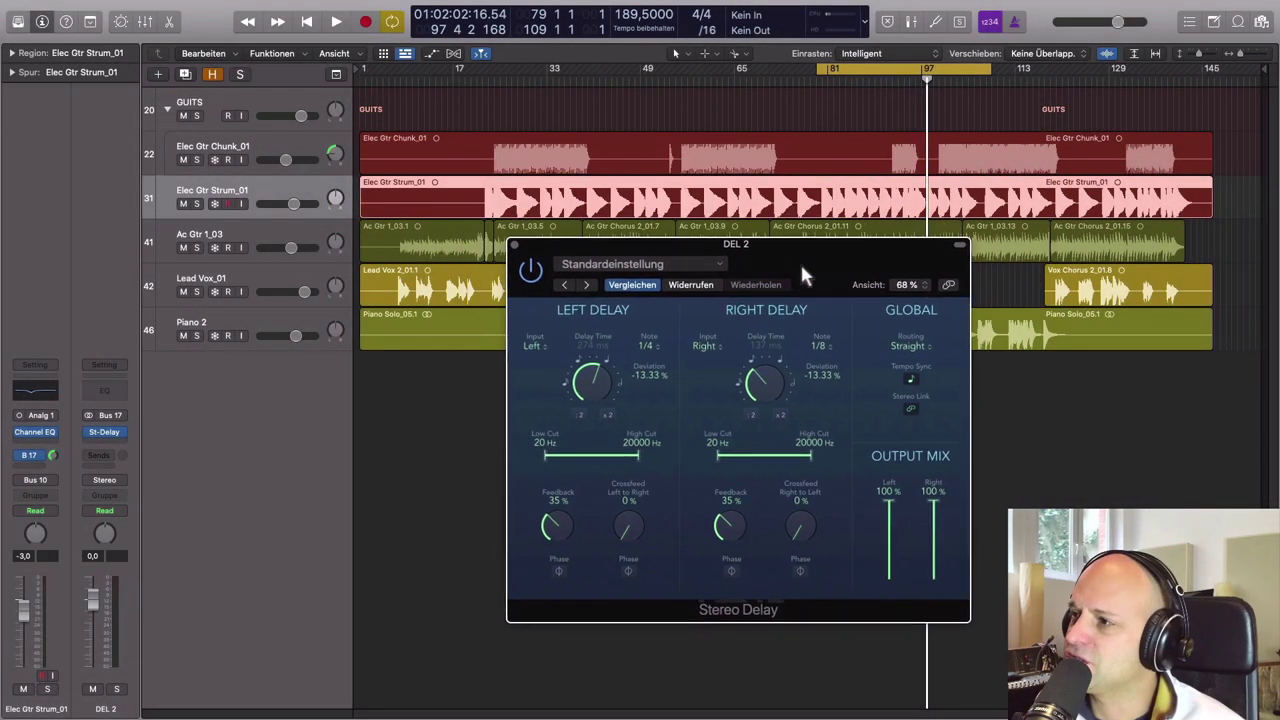
Play Elec Gtr Strum_01 soloed with its Stereo Delay bypassed and raise the track's volume to 2.6 dB
left_click(196, 203)
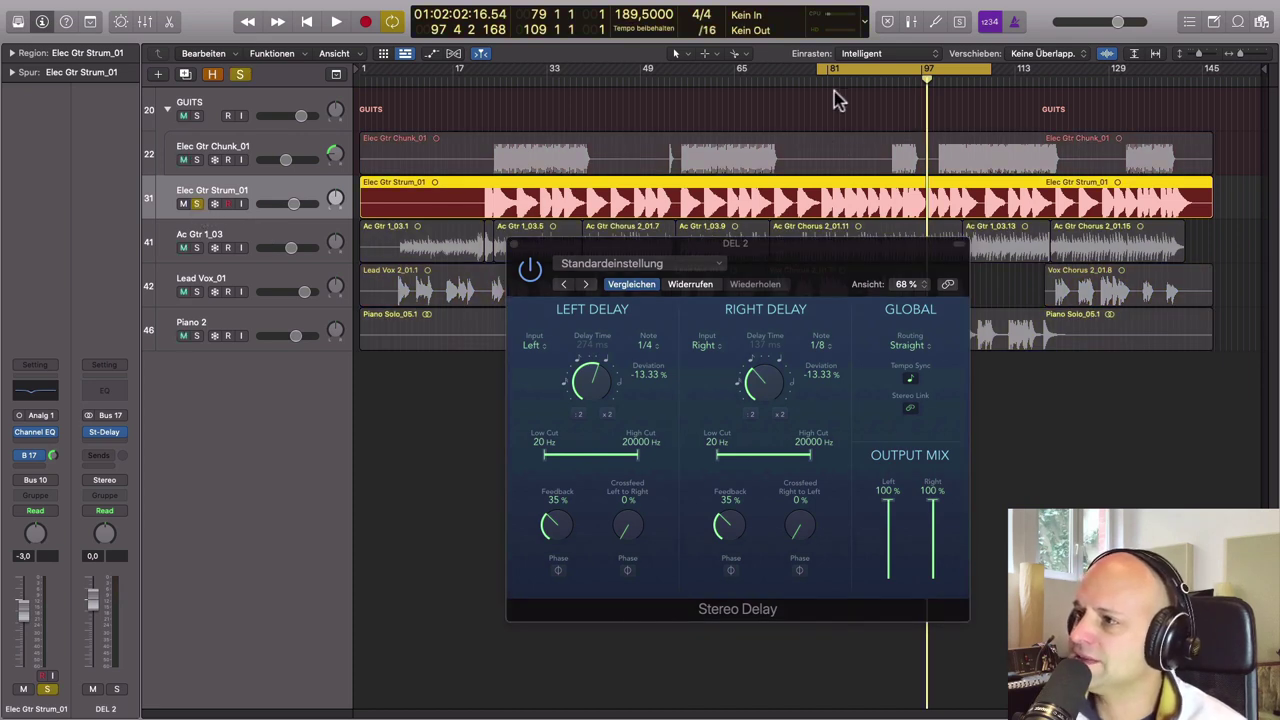
left_click(524, 286)
key("space")
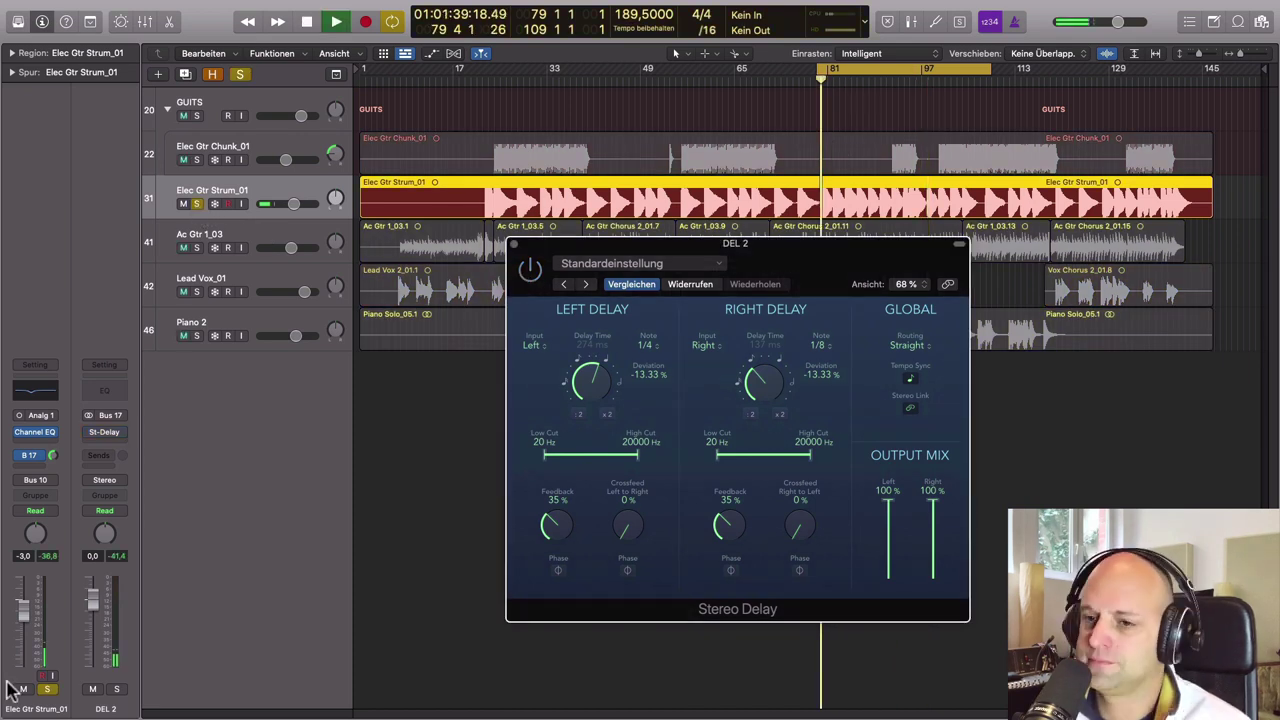
left_click_drag(30, 620, 27, 598)
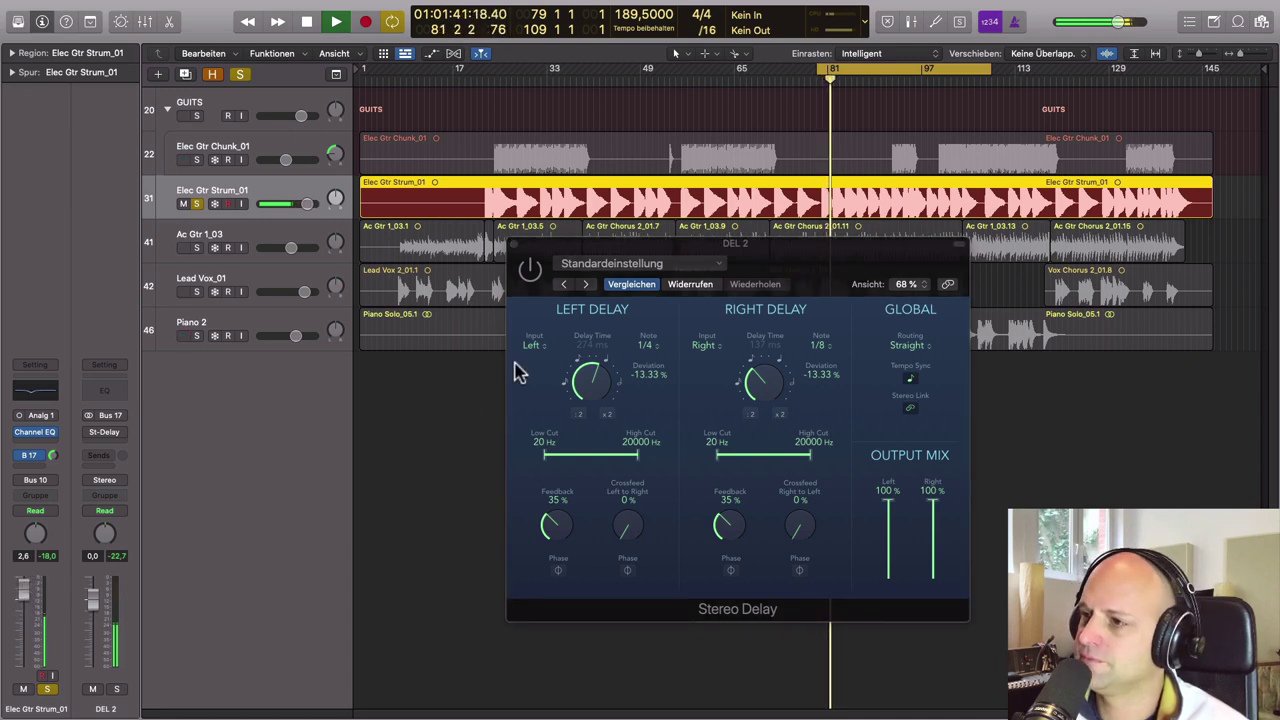
Reactivate the Stereo Delay, set the linked deviation to +12.00 % during playback, and stop playback
left_click(531, 269)
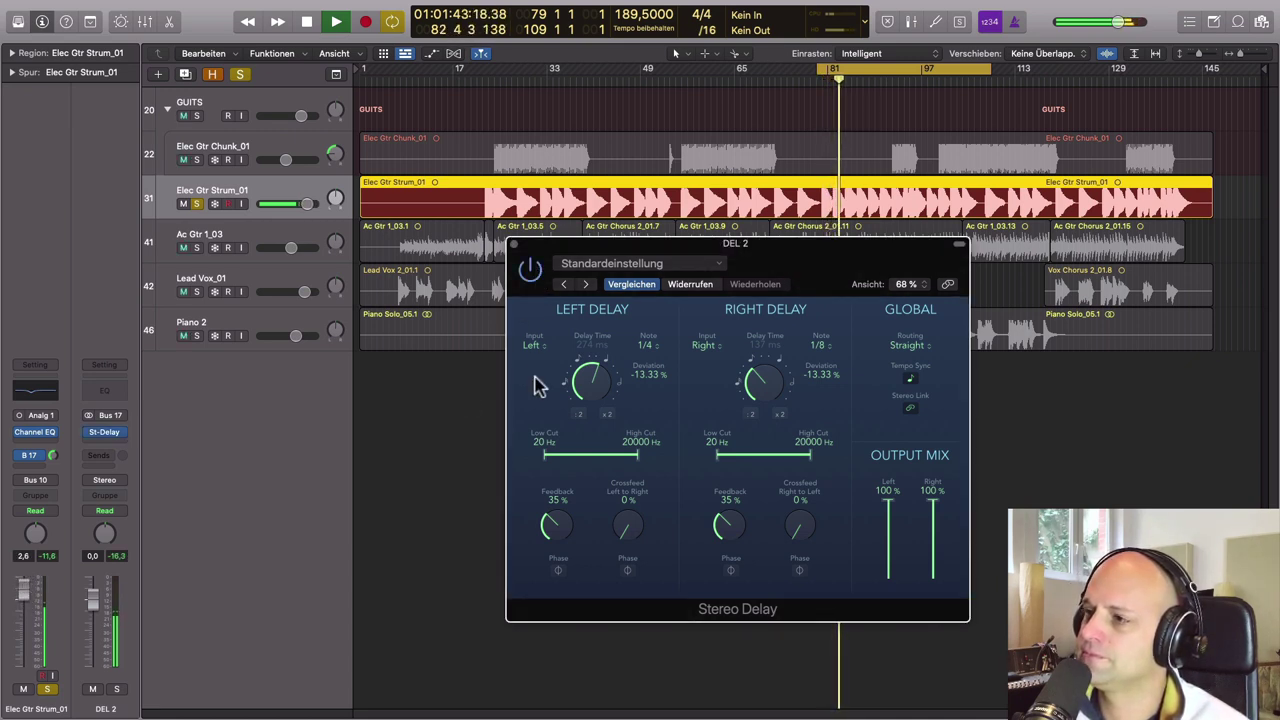
mouse_move(586, 390)
left_mouse_down()
mouse_move(591, 380)
mouse_move(595, 392)
left_mouse_up()
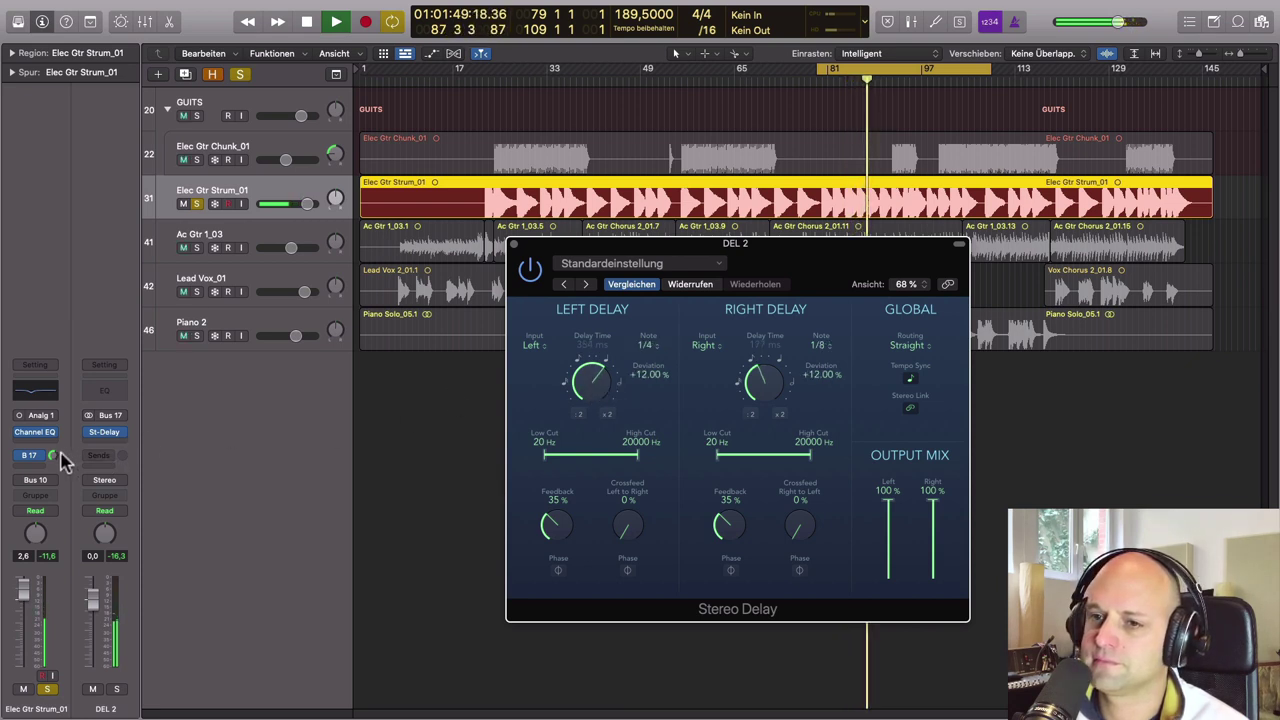
left_click(179, 449)
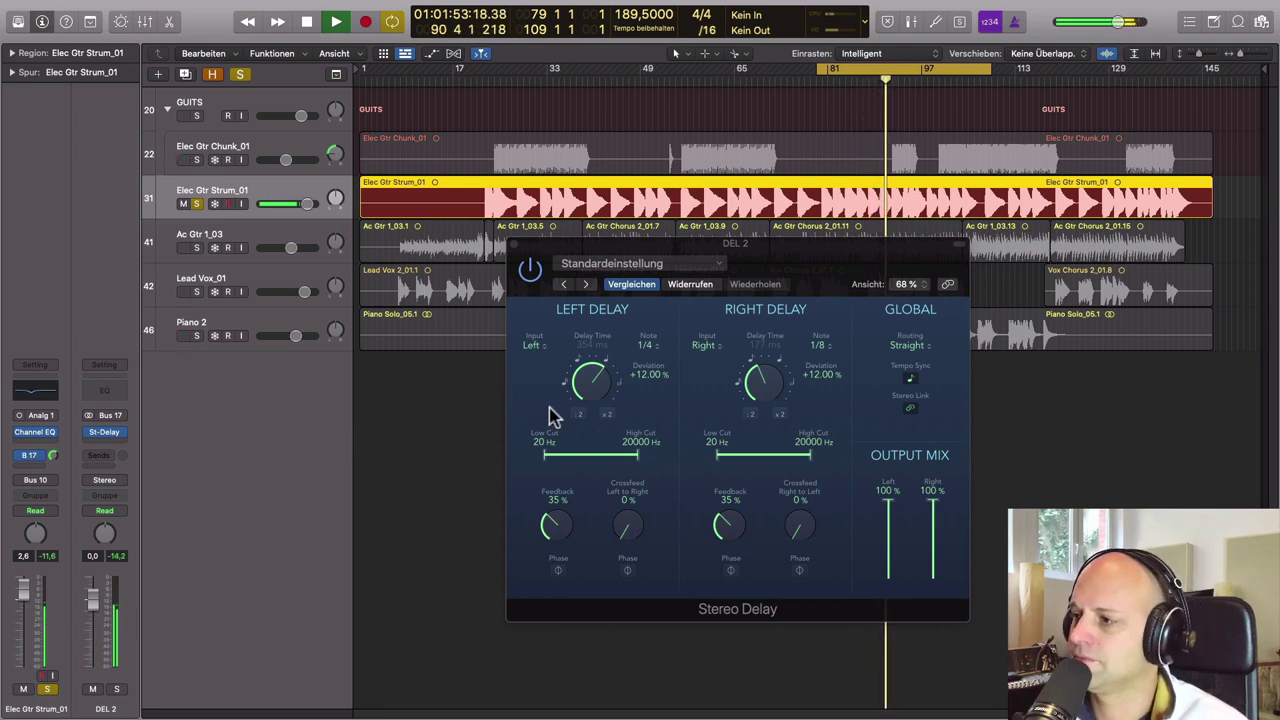
key("space")
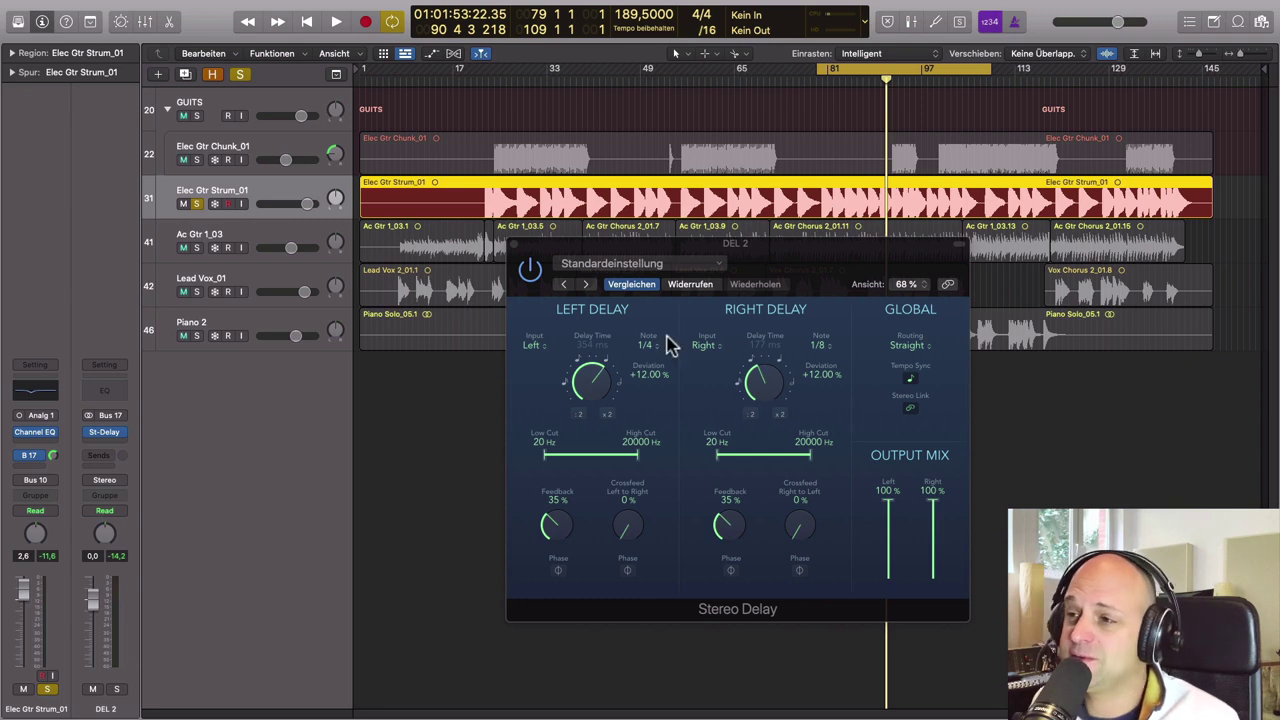
Swap the delay inputs, feeding Right into the left delay and Left into the right delay, and audition the result
left_click(533, 346)
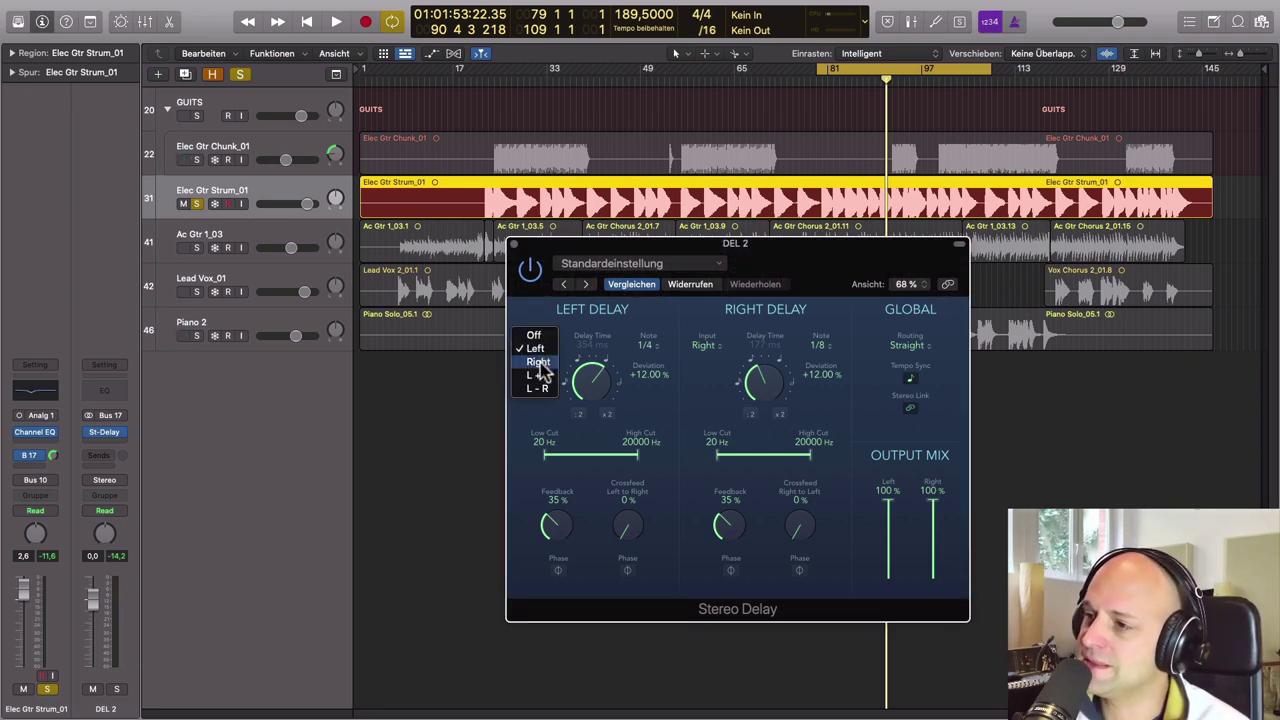
left_click(538, 361)
left_click(704, 345)
left_click(707, 332)
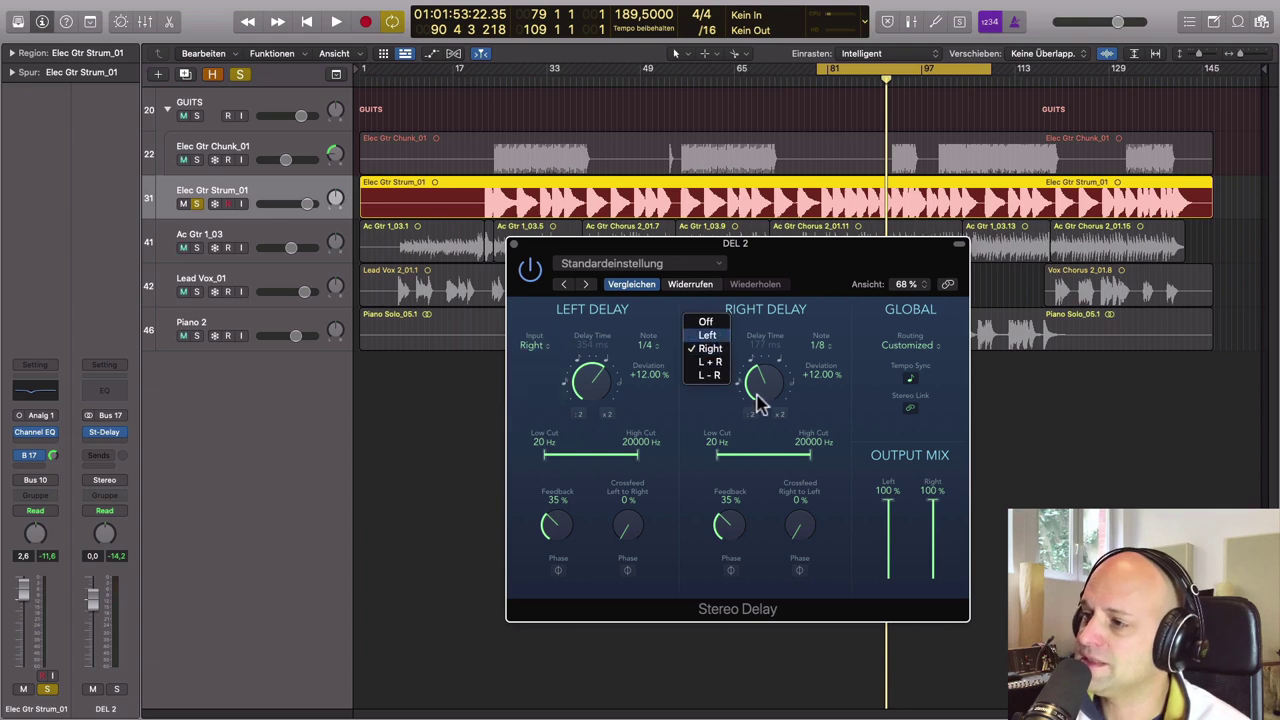
key("space")
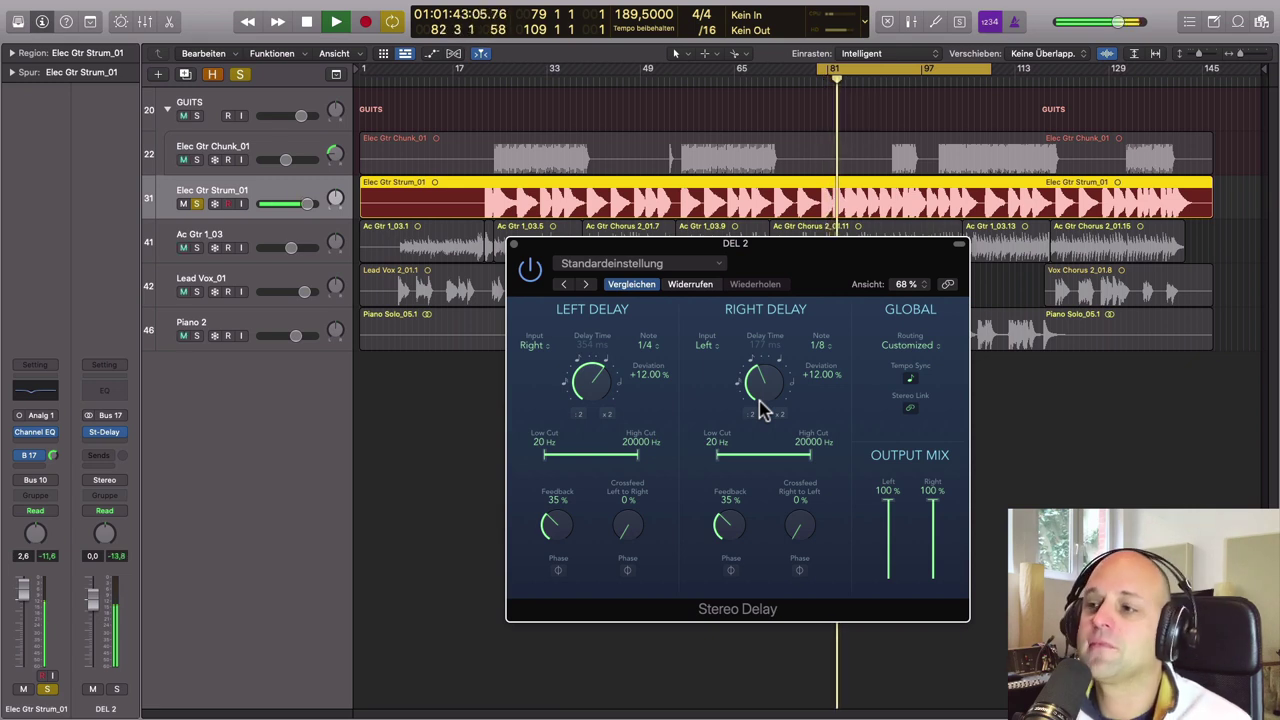
key("space")
Set the inputs of both the left and right delay to L + R
left_click(531, 345)
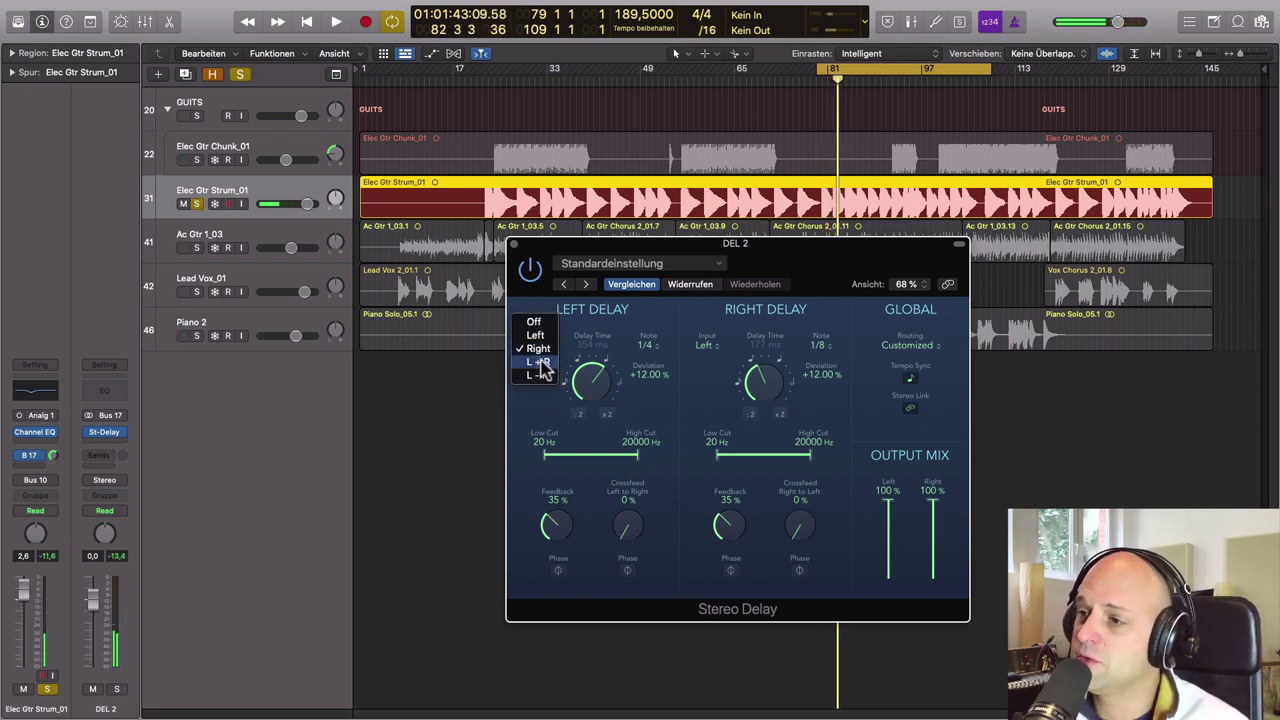
left_click(537, 366)
left_click(712, 347)
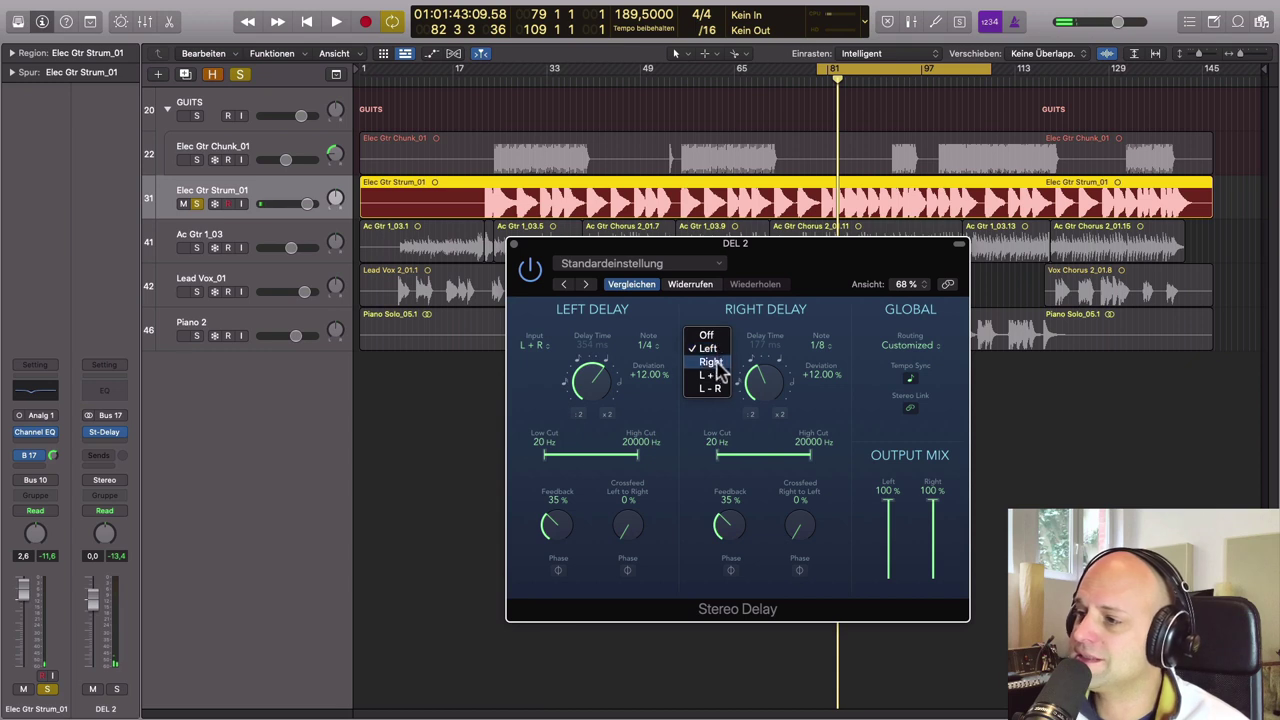
left_click(712, 376)
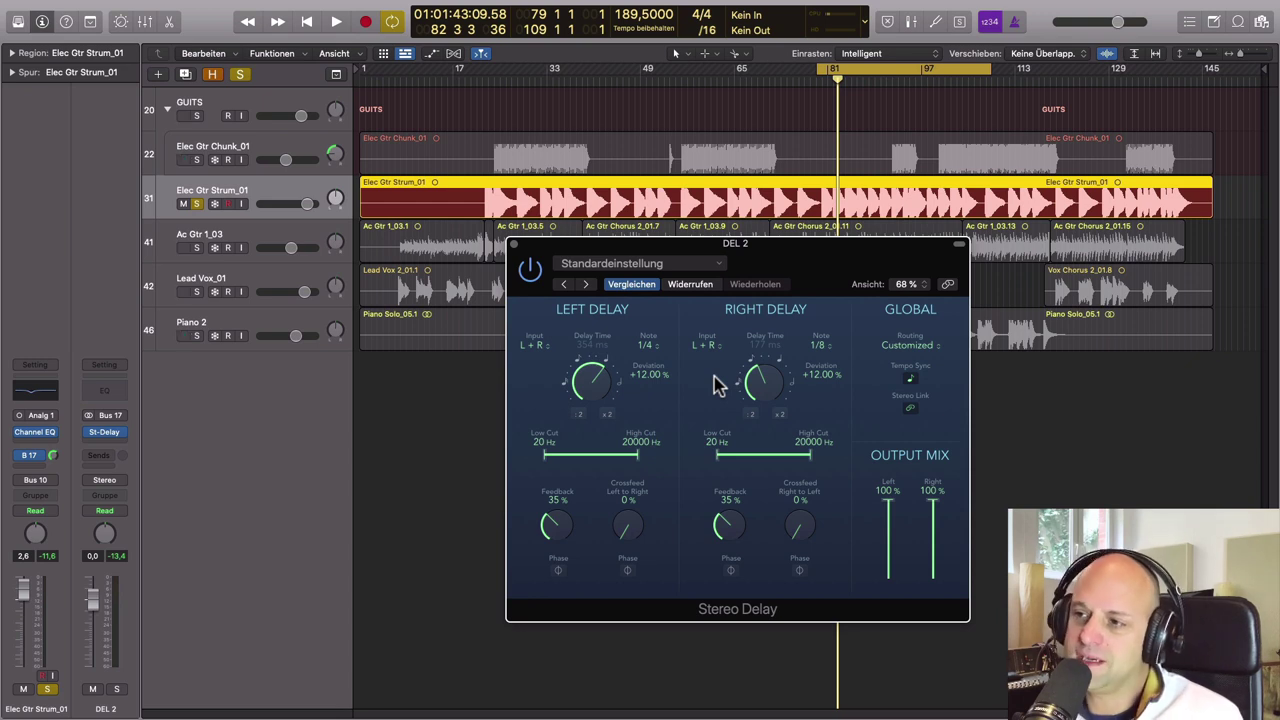
Raise the feedback of both delays to 45 % while auditioning the guitar
key("space")
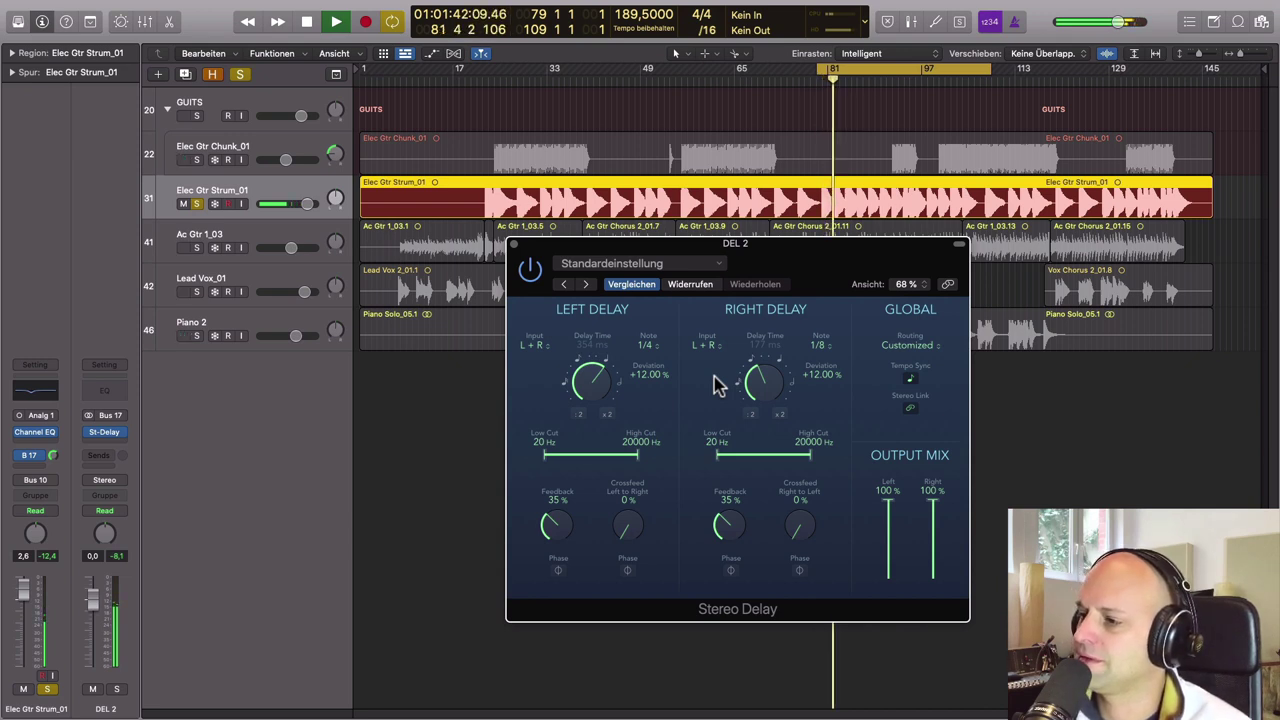
left_click_drag(549, 529, 548, 515)
left_click_drag(722, 534, 722, 531)
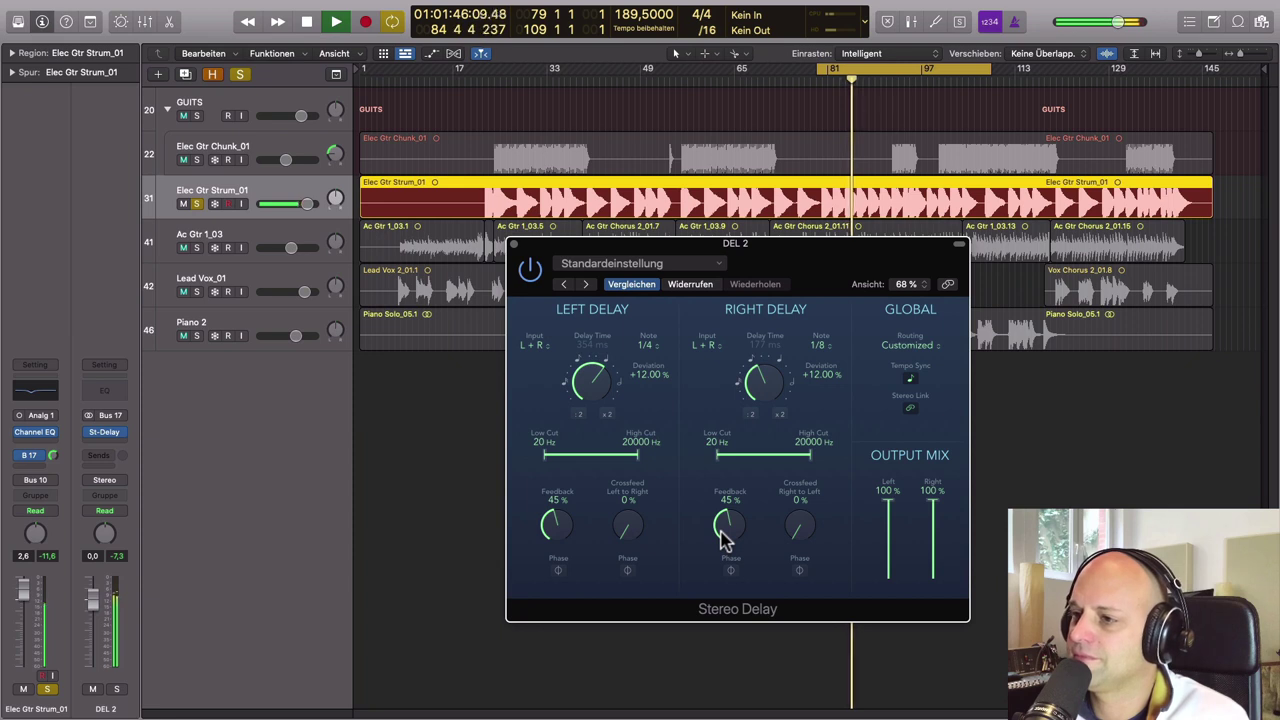
key("space")
Set the left delay's input to L - R and close the DEL 2 Stereo Delay window
left_click(541, 344)
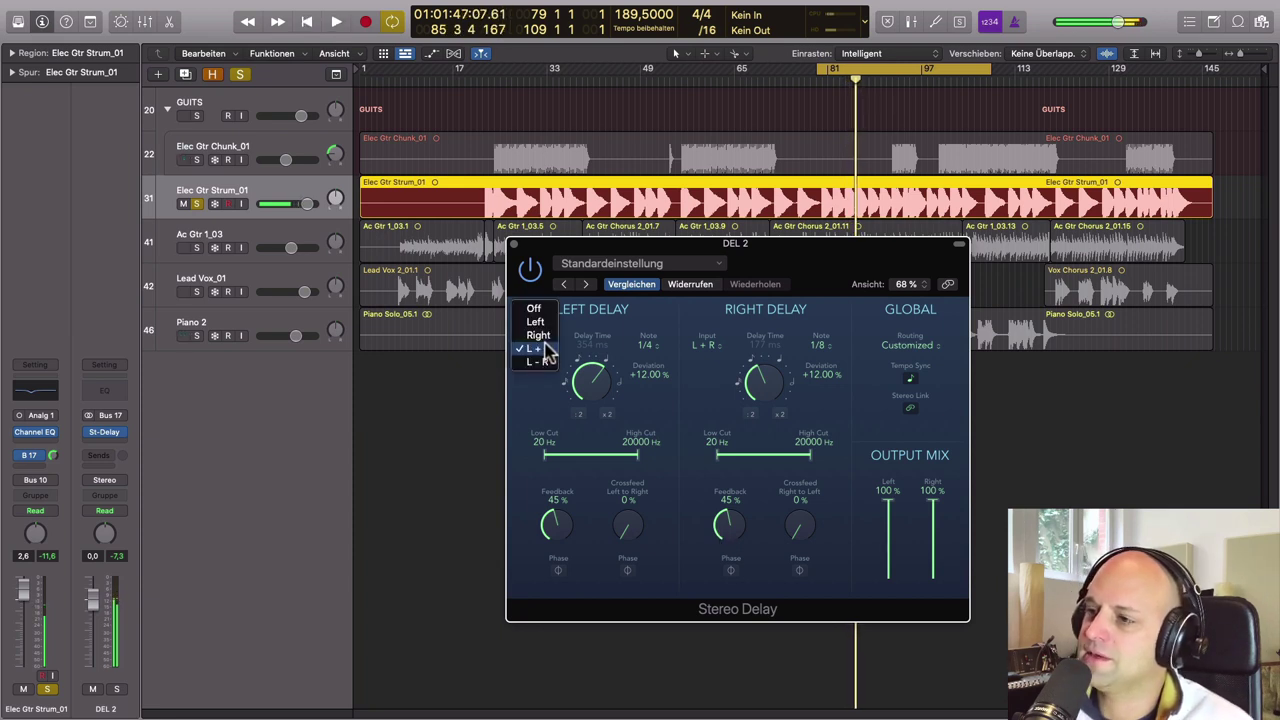
left_click(543, 364)
left_click(512, 246)
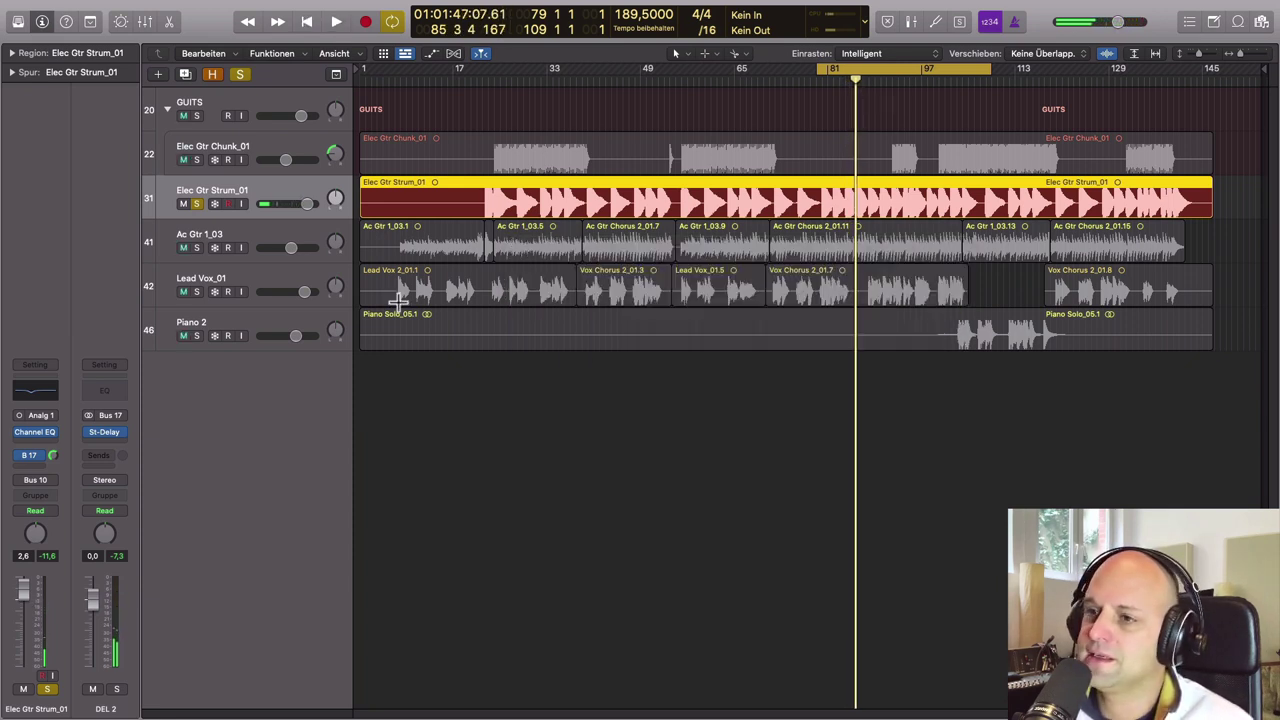
Solo Piano 2 instead of Elec Gtr Strum_01 and open the piano's Stereo Delay, placing its window clear of the ruler
left_click(308, 325)
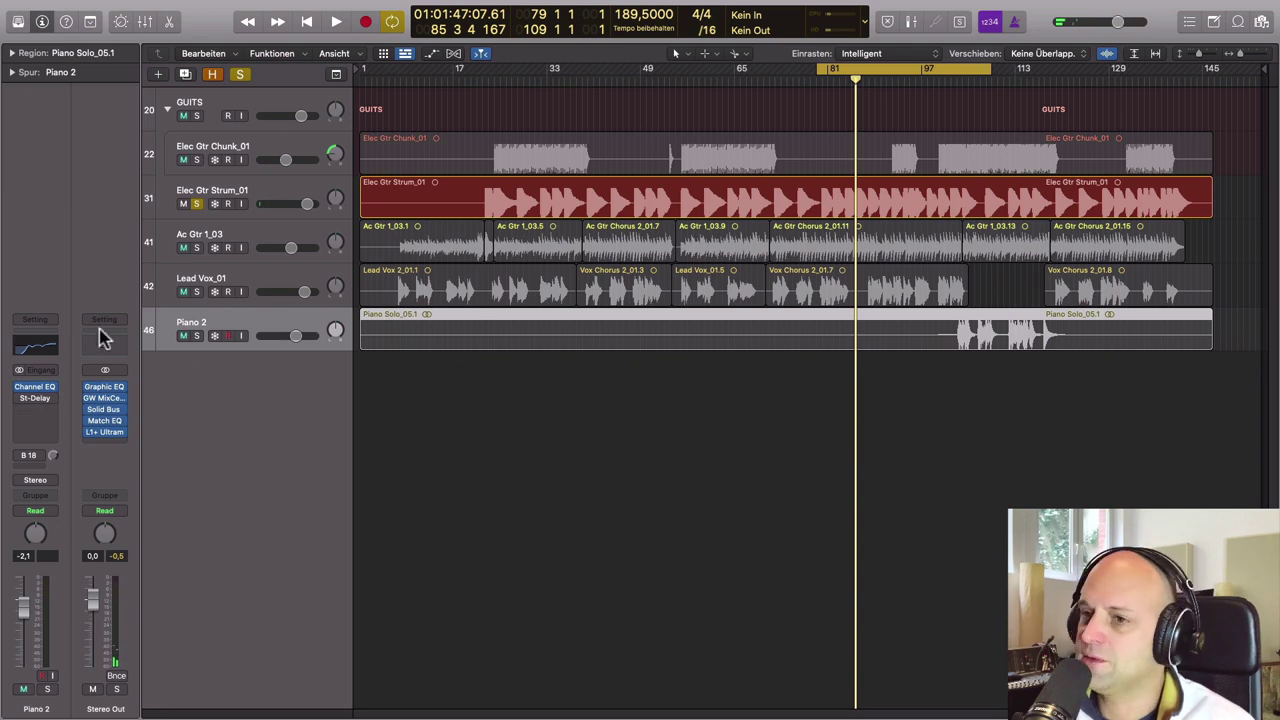
left_click(196, 336)
left_click(197, 204)
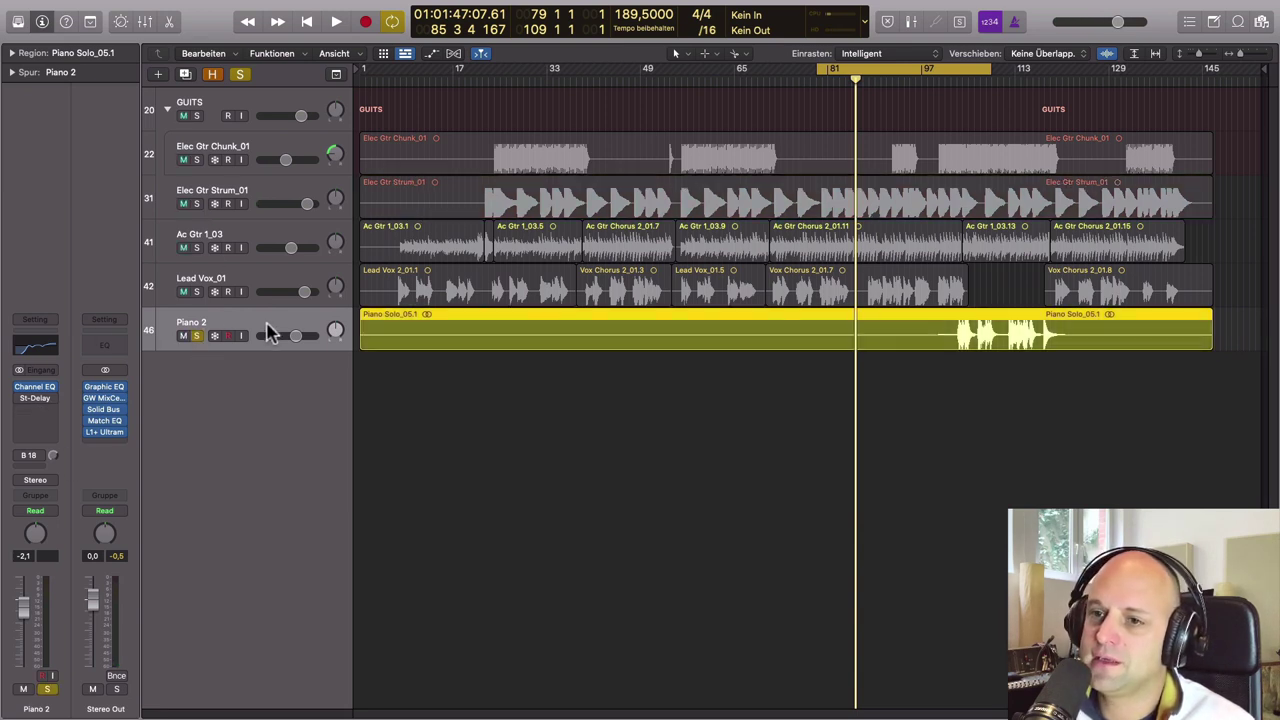
left_click(35, 398)
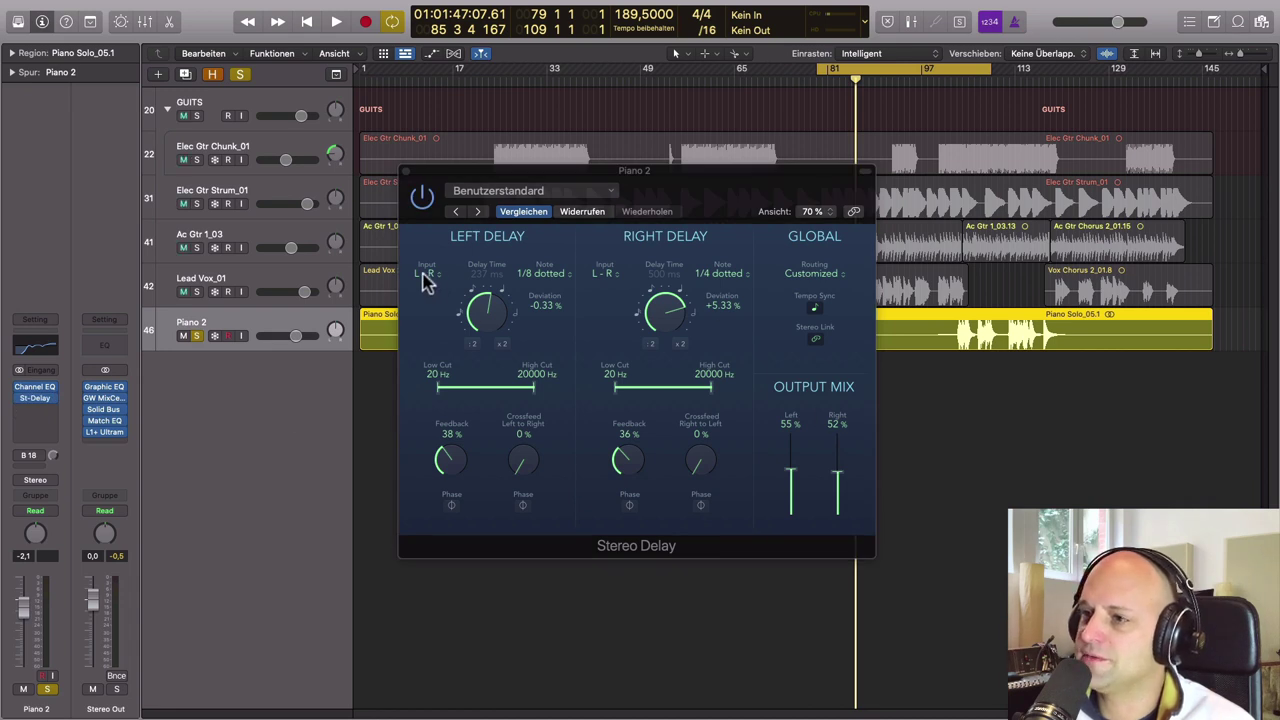
left_click_drag(709, 191, 766, 272)
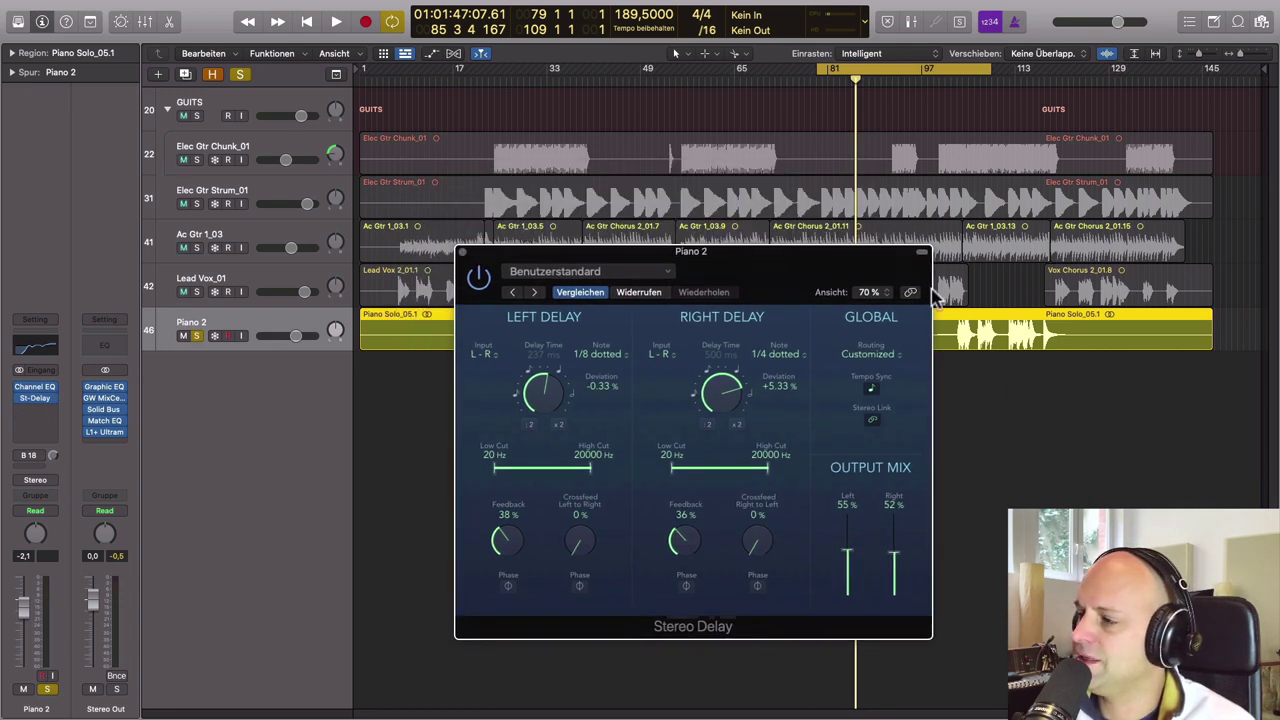
Move the cycle range to bars 103–133 over the piano solo and play it, switching the bypassed delay on
left_click_drag(909, 77, 1040, 98)
left_click_drag(766, 258, 730, 250)
left_click(956, 80)
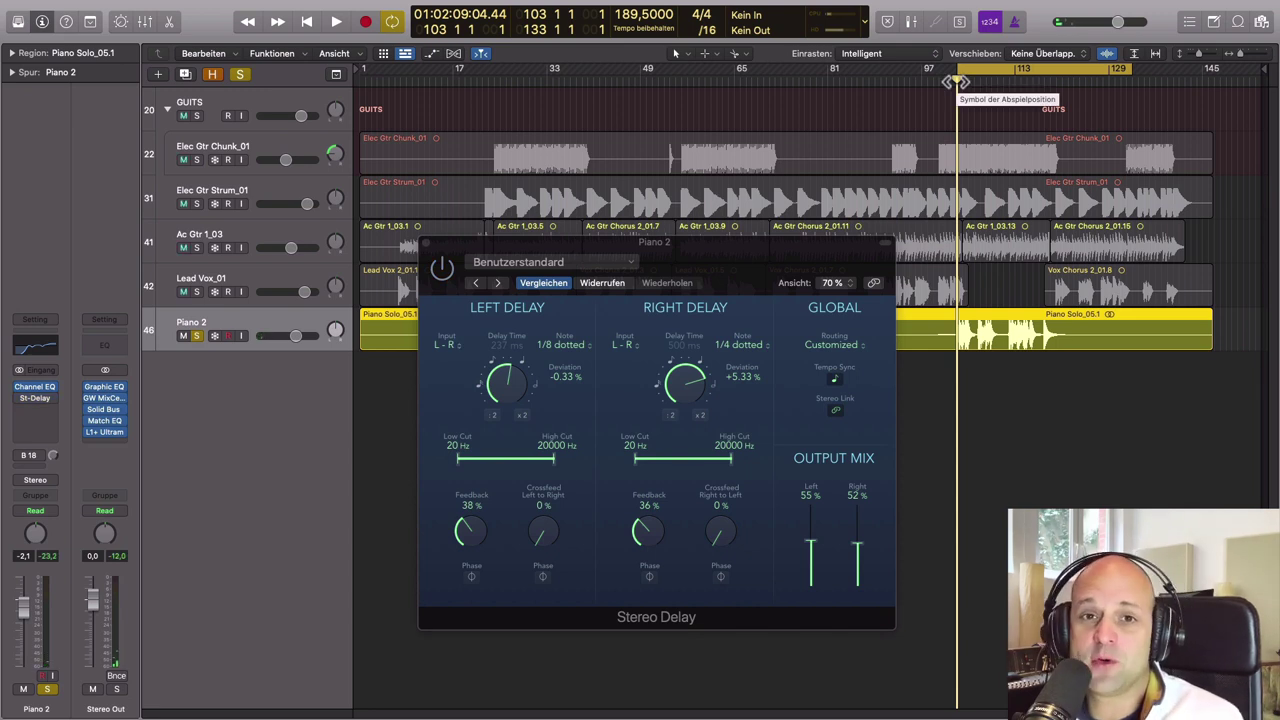
key("space")
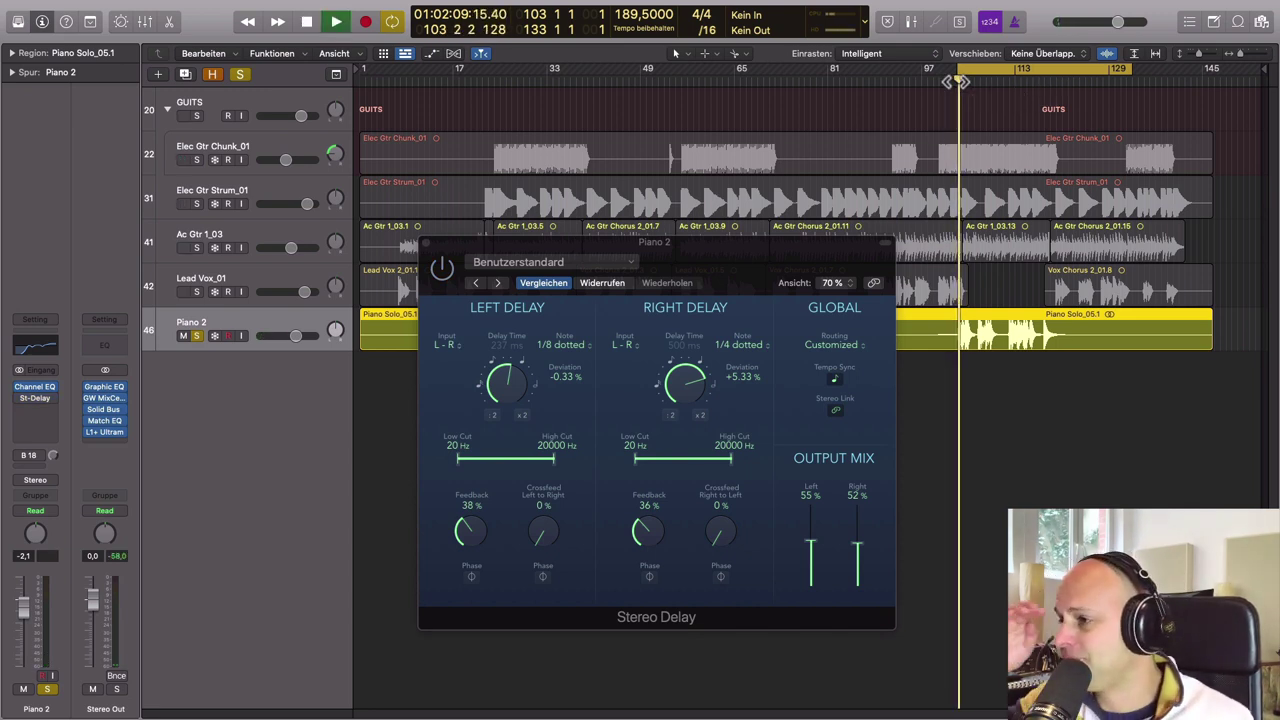
left_click(445, 272)
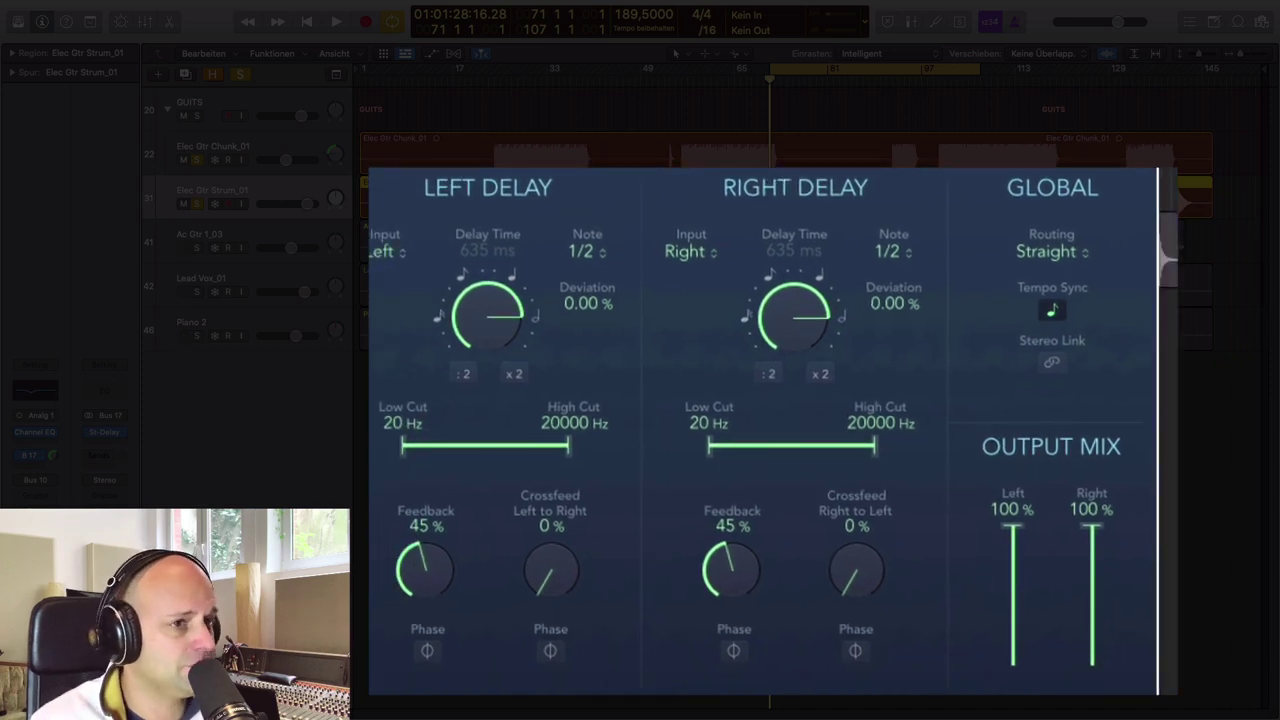
Enable Stereo Link during playback of Elec Gtr Strum_01 and raise both delays' feedback to 60 %
key("space")
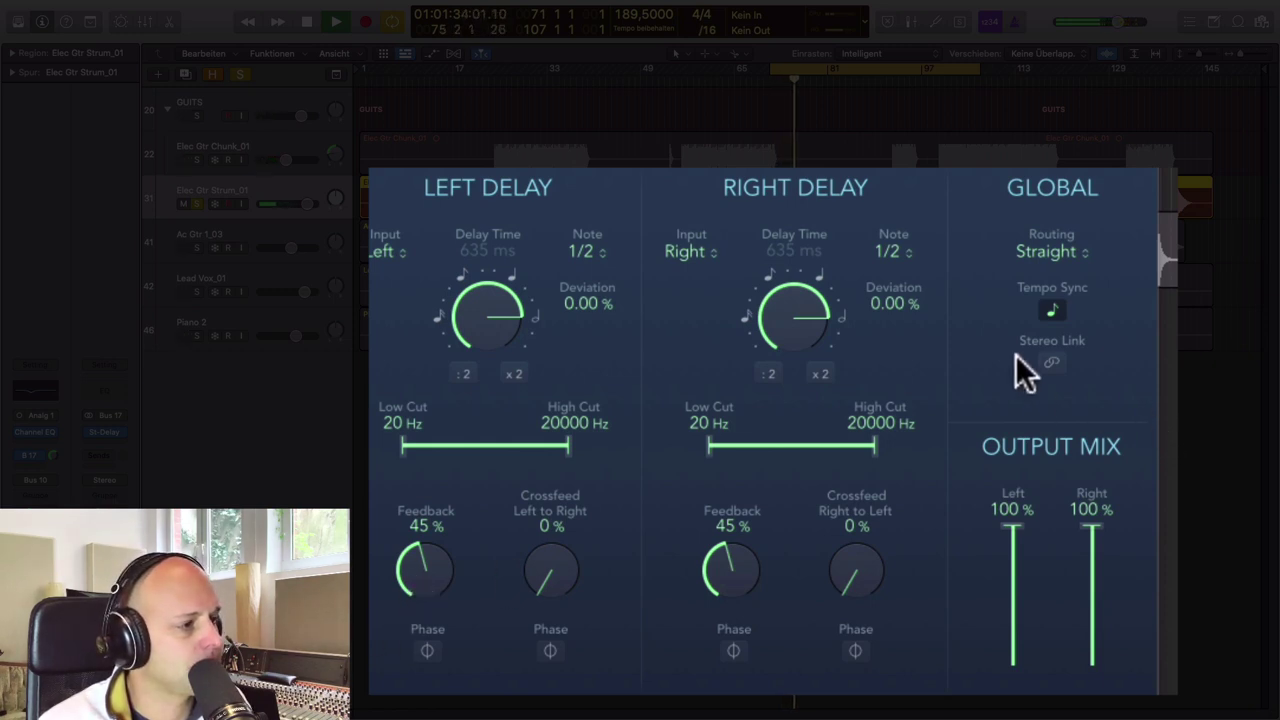
left_click(1050, 362)
left_click_drag(714, 572, 702, 534)
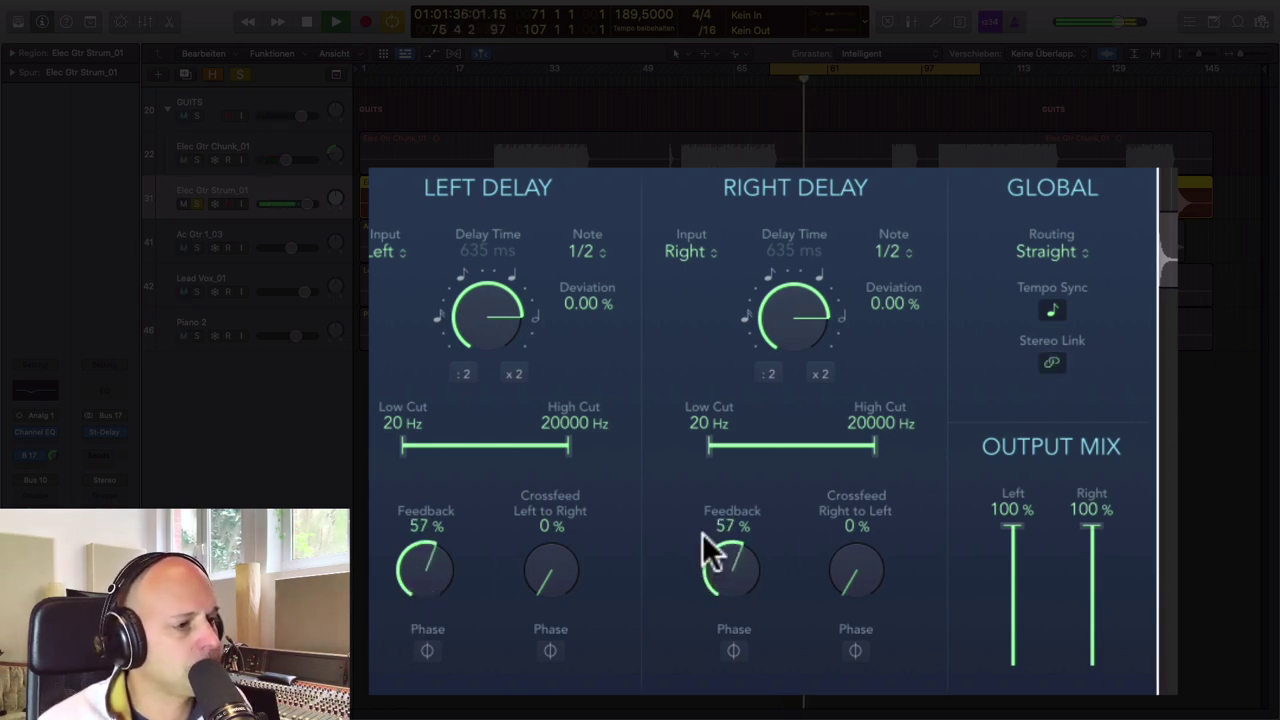
mouse_move(754, 587)
left_mouse_down()
mouse_move(726, 563)
mouse_move(755, 569)
left_mouse_up()
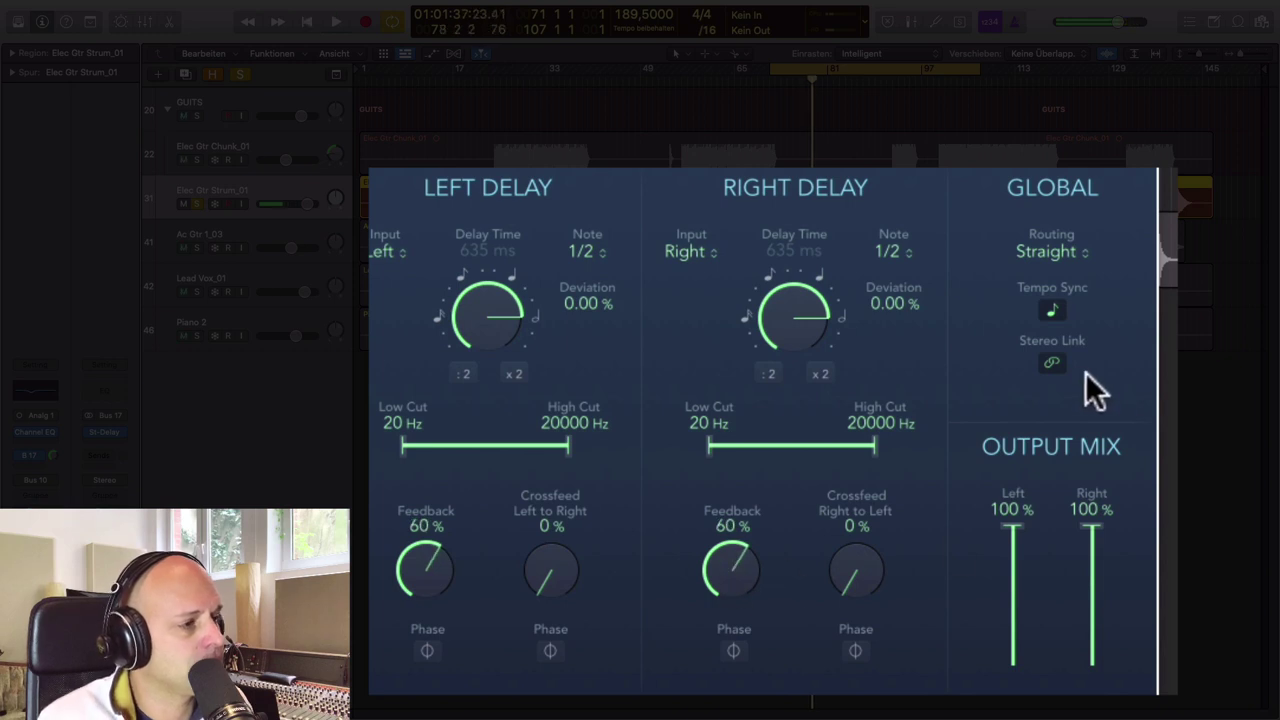
Disable Stereo Link and set only the left delay's deviation to -11.00 %
left_click(1052, 364)
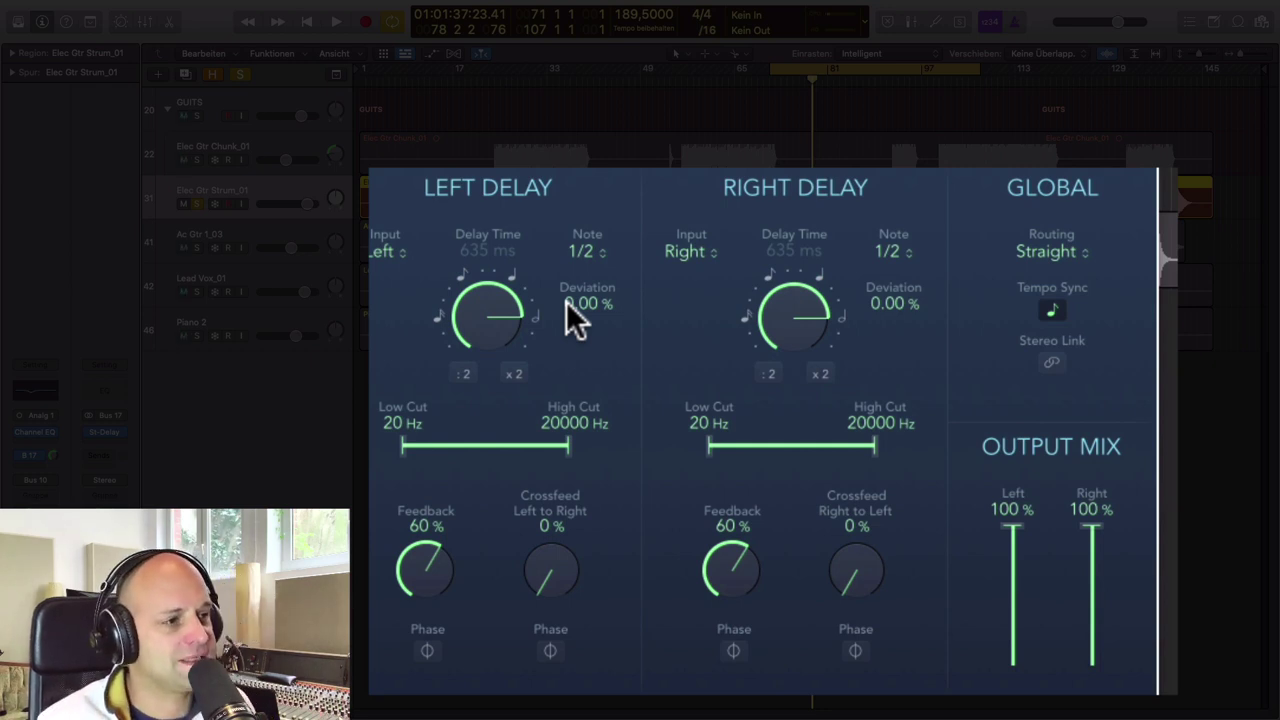
left_click_drag(568, 302, 568, 341)
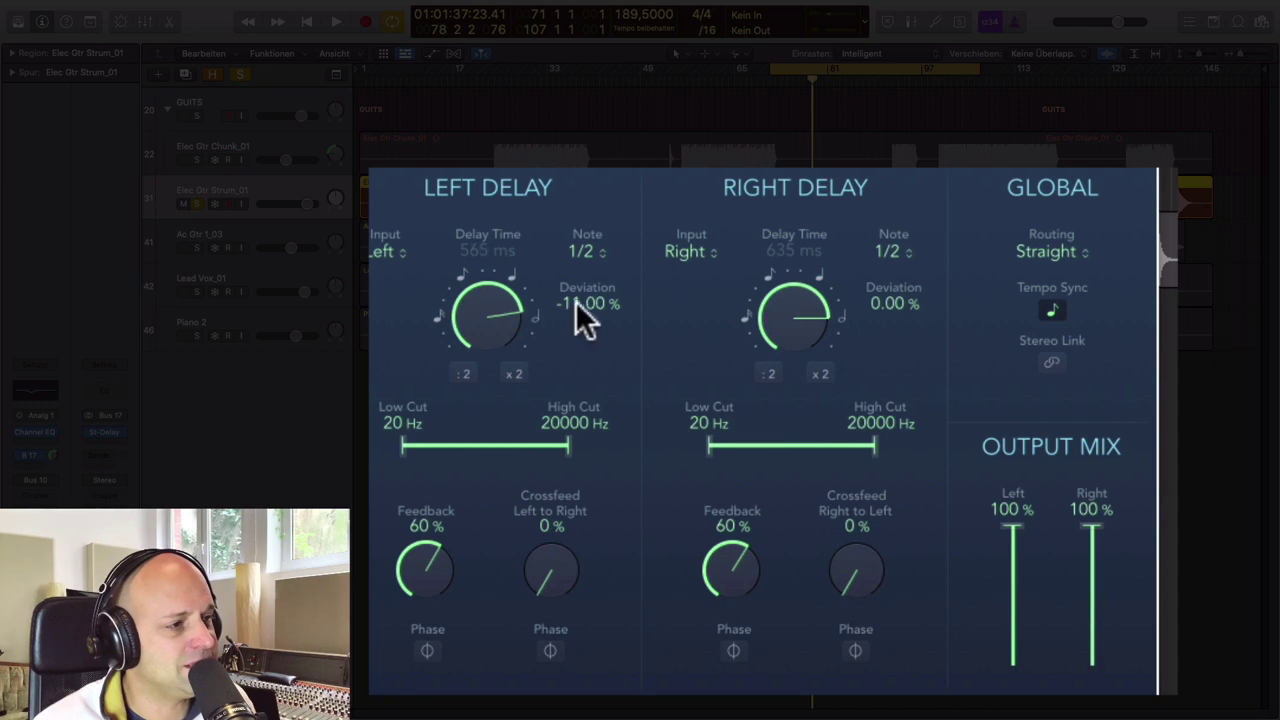
Set the right delay's deviation to +26.33 % and play the guitar with the differing left and right delay times
left_click_drag(894, 303, 894, 219)
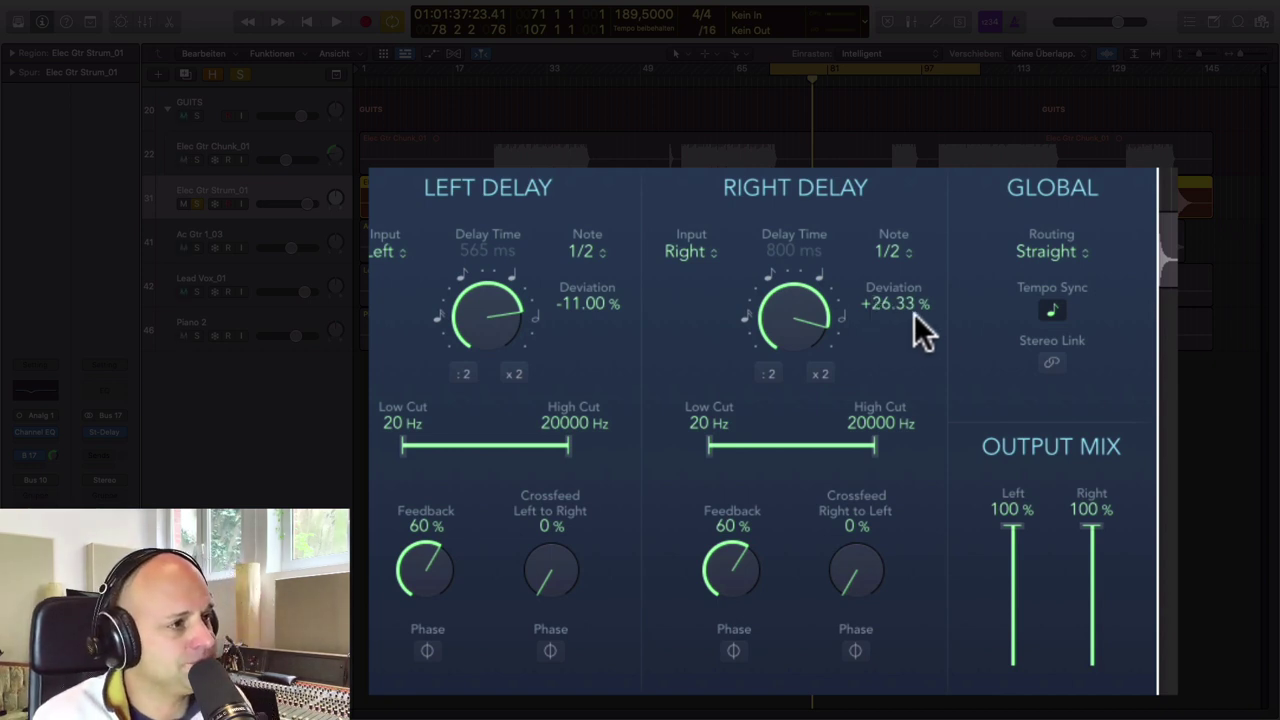
key("space")
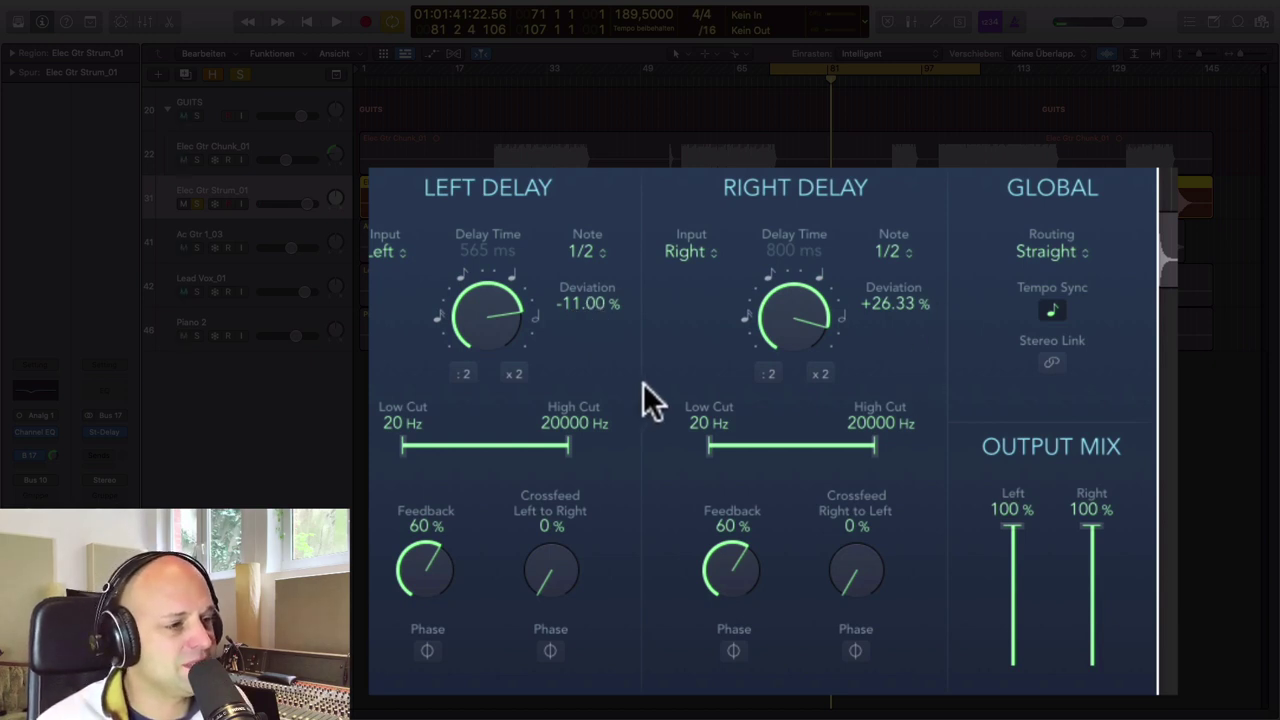
Enable Stereo Link and narrow both delays' filters during playback to a 1200 Hz low cut and 12600 Hz high cut
left_click_drag(404, 450, 508, 449)
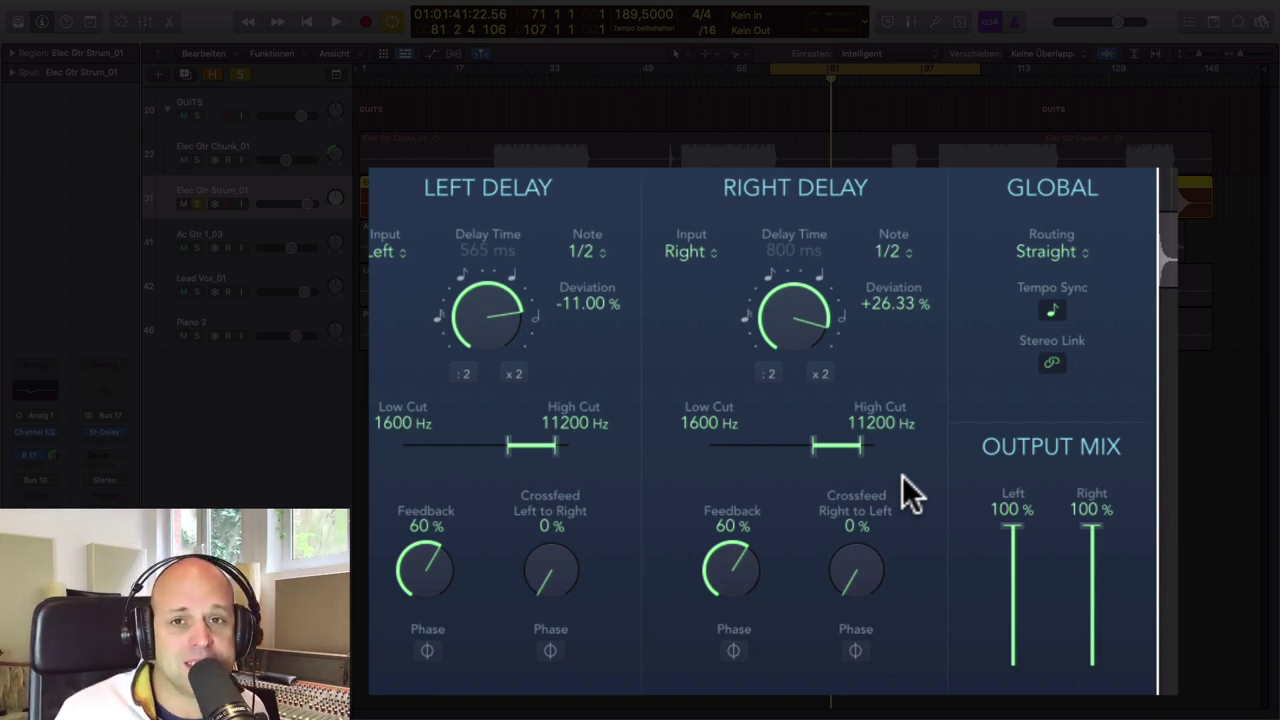
left_click(504, 442, "alt")
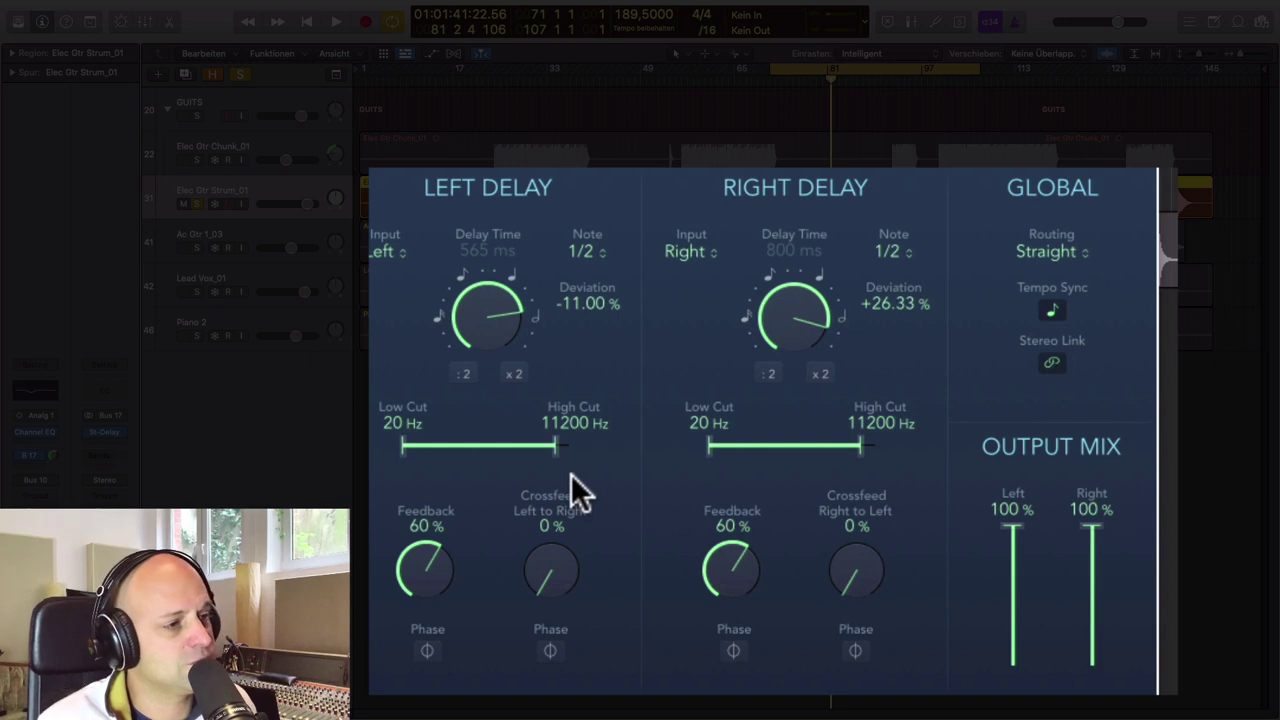
key("space")
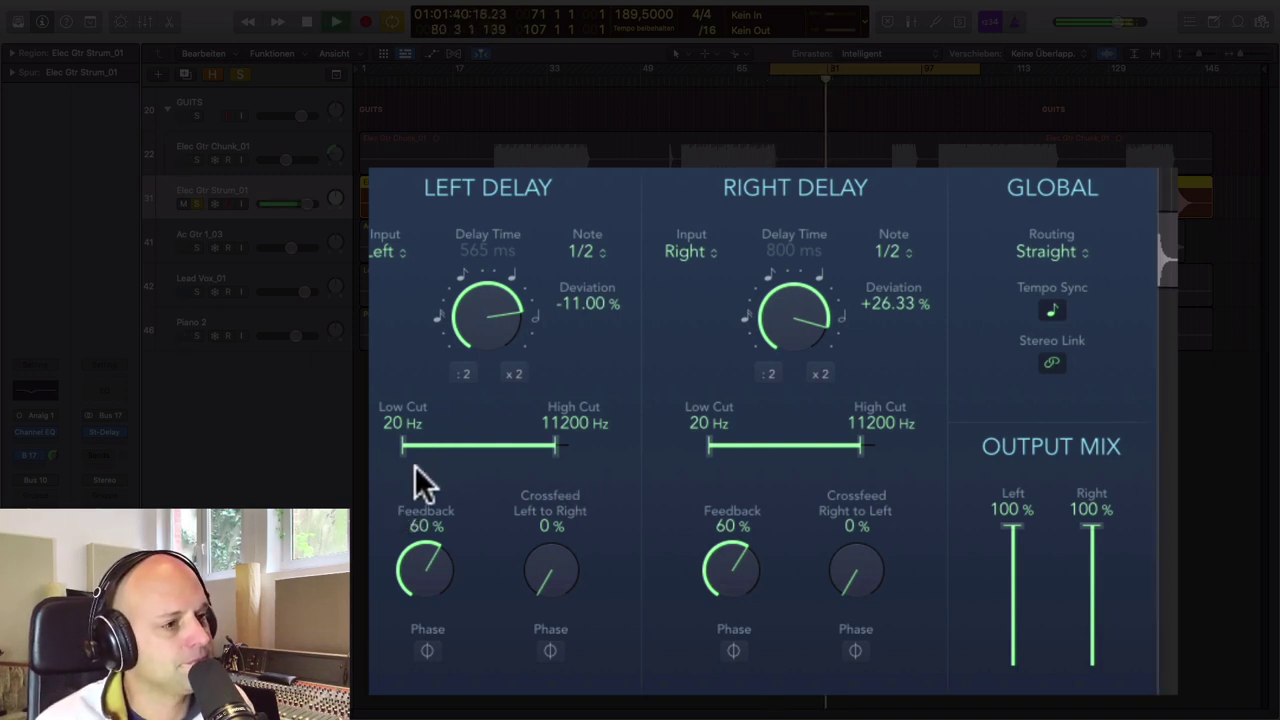
left_click_drag(404, 450, 524, 450)
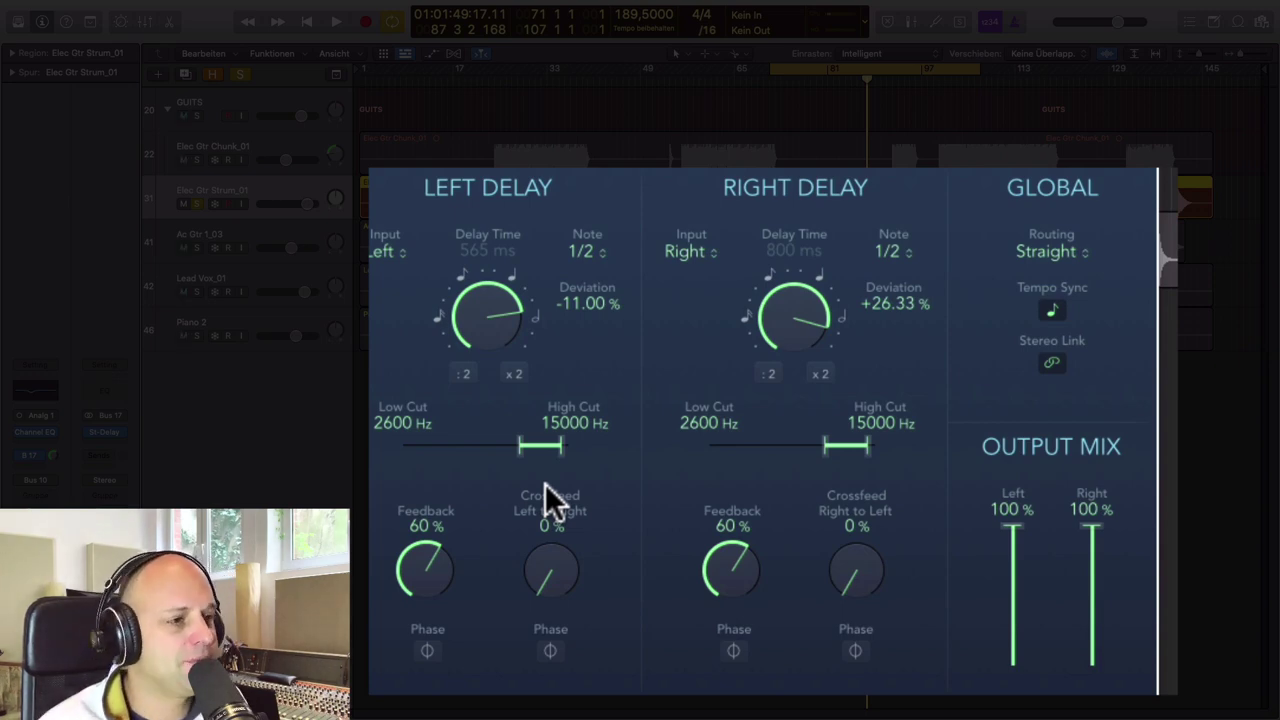
left_click_drag(519, 446, 502, 446)
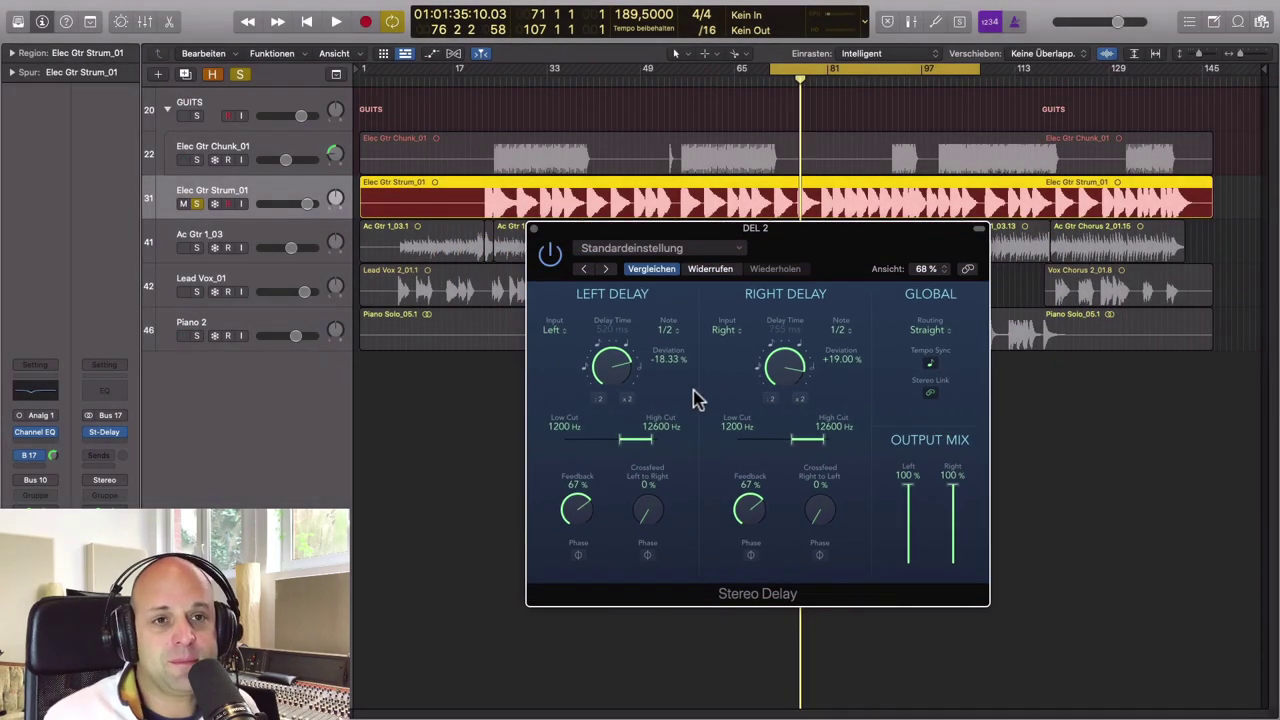
Lower both delays' feedback to 49 % and reset the left and right deviations to 0 individually, disabling Stereo Link for the right one
left_click_drag(571, 507, 583, 536)
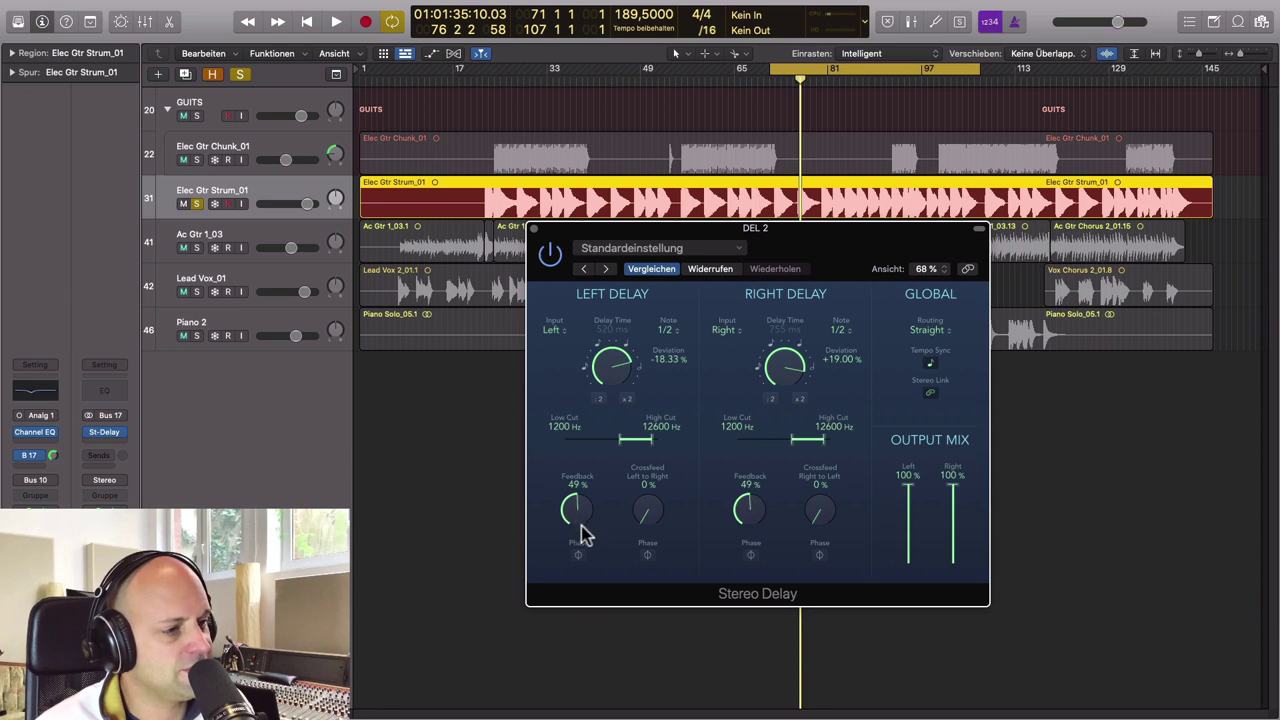
double_click(666, 359)
type("0")
key("Return")
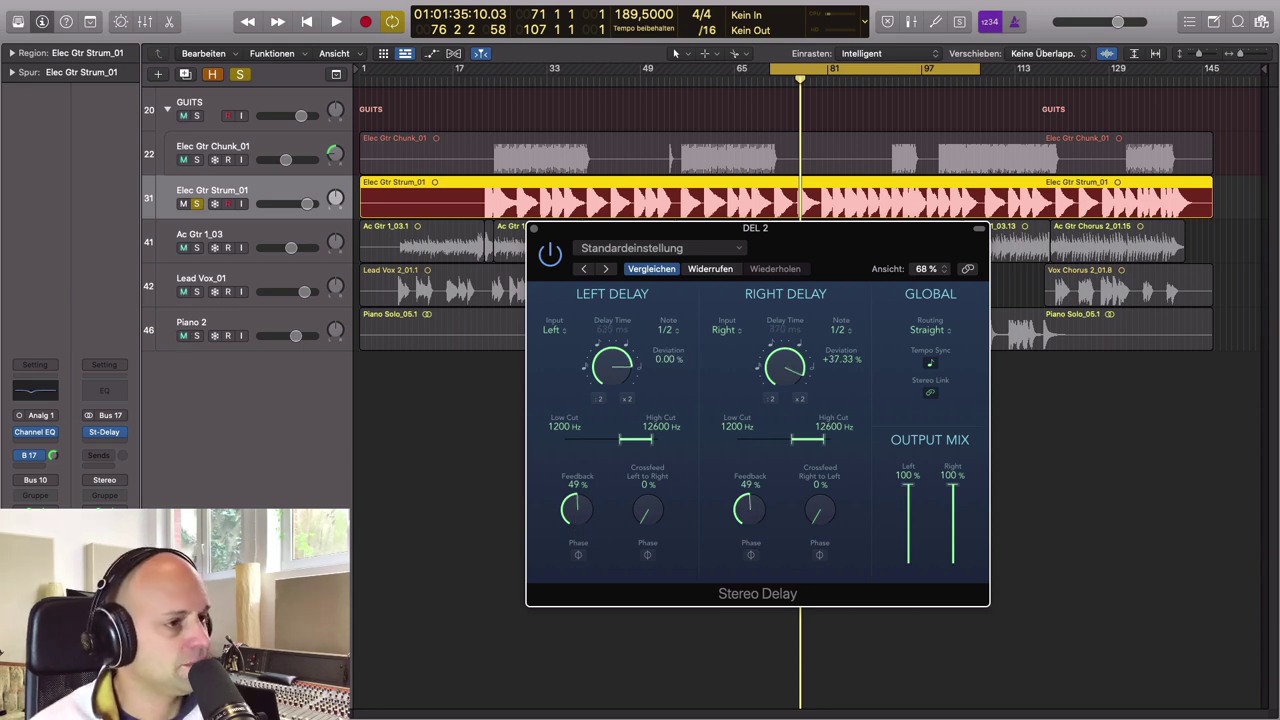
double_click(851, 360)
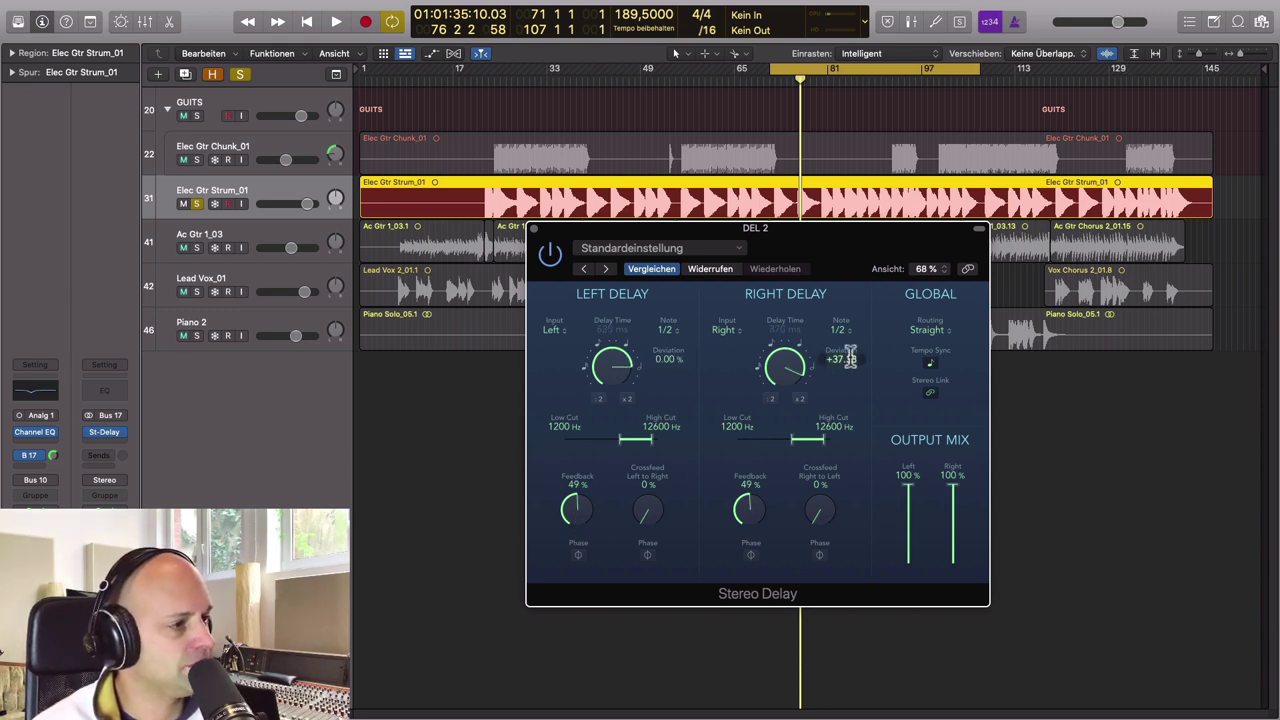
left_click(929, 391)
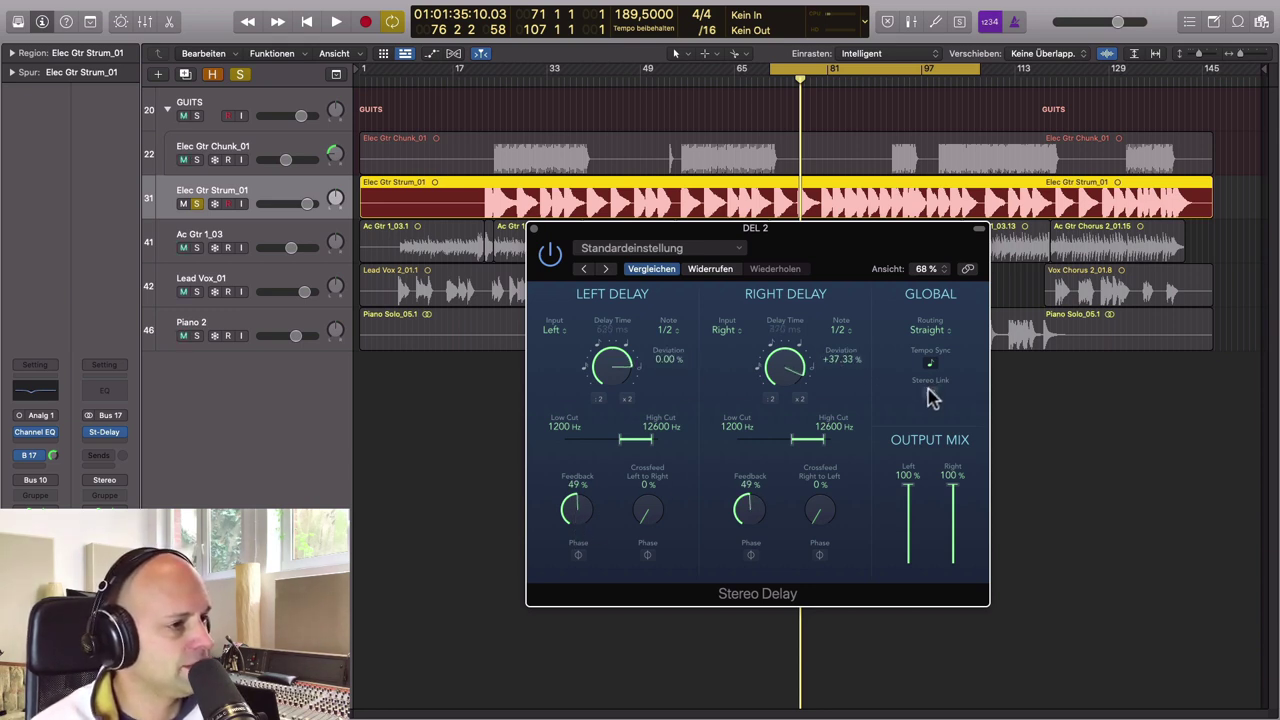
double_click(851, 360)
type("0")
key("Return")
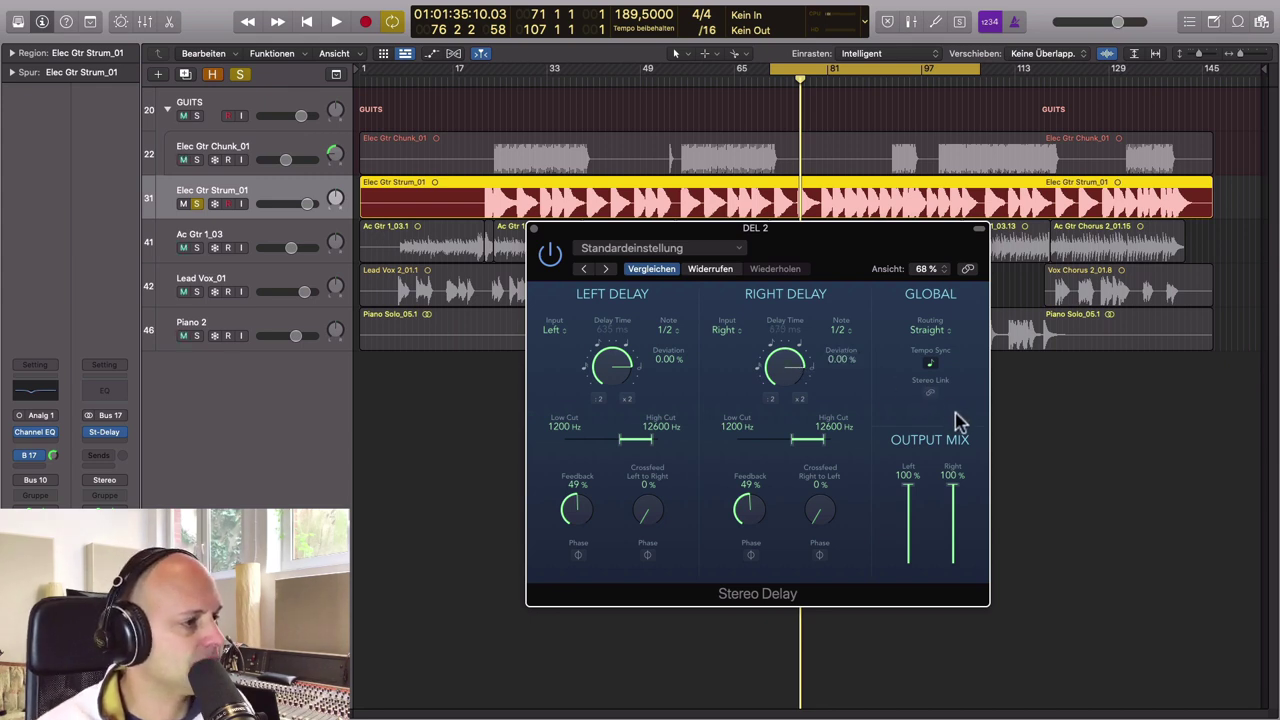
Link both delays again, reduce their feedback to 8 % and play the guitar from within the cycle range
left_click_drag(570, 510, 577, 593)
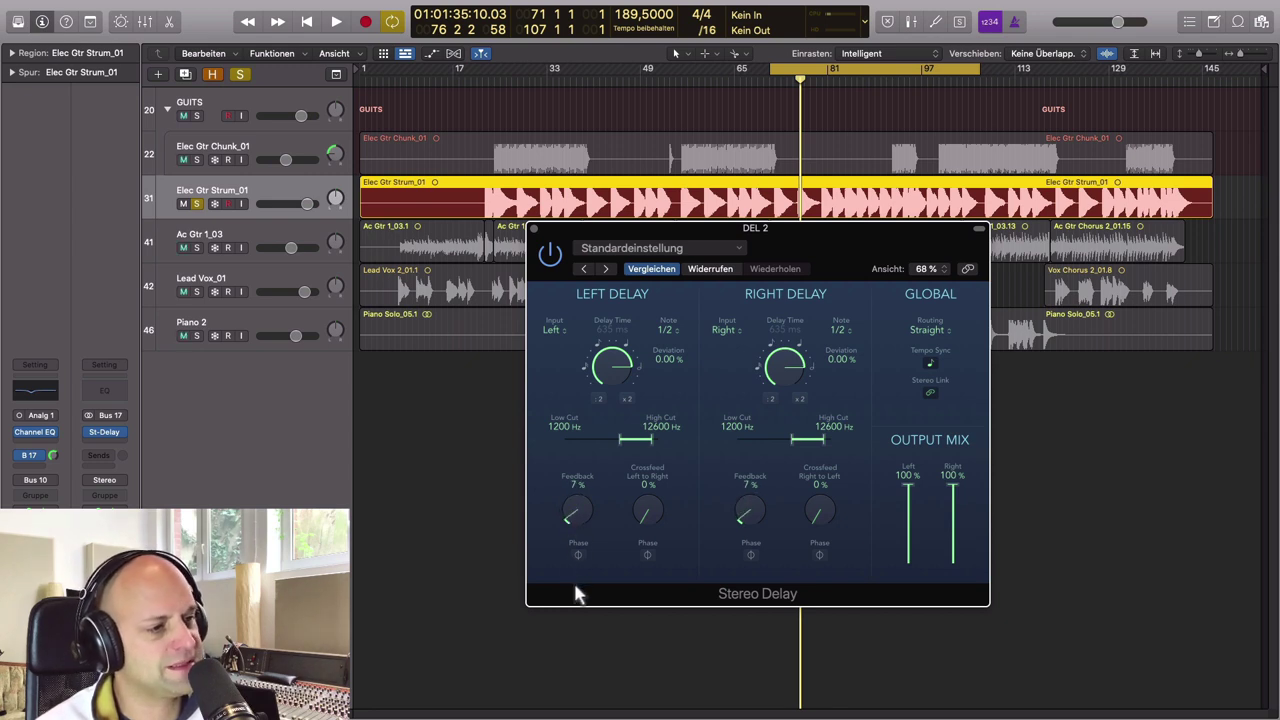
left_click(818, 82)
key("space")
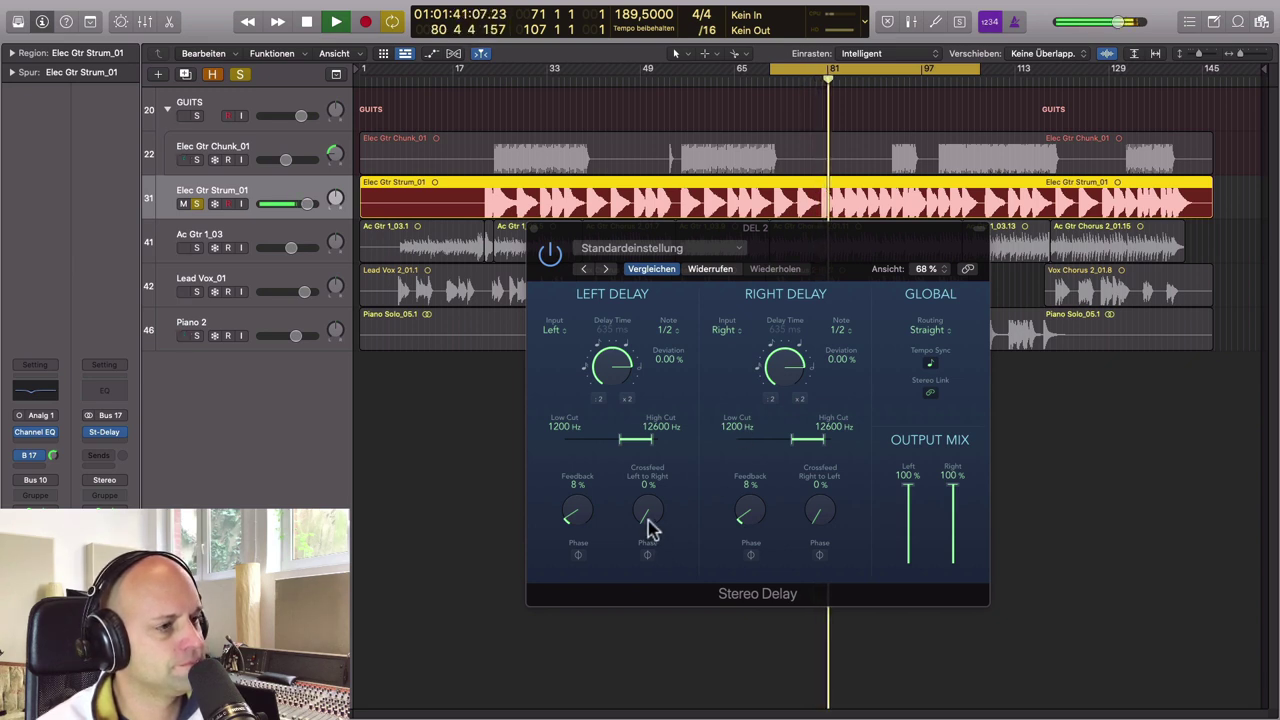
Change both delay times to 1/4 and on to 1/4 dotted with +2.33 % deviation during playback, and stop
left_click_drag(612, 398, 611, 392)
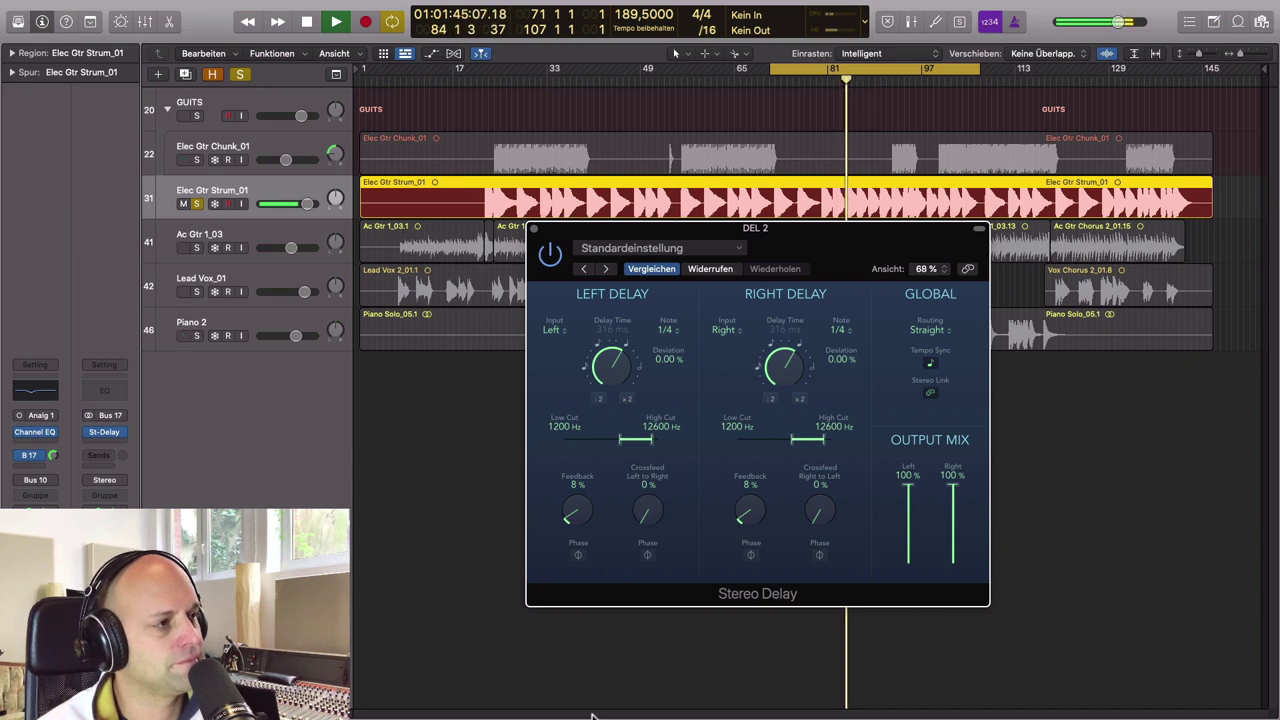
left_click_drag(604, 367, 607, 350)
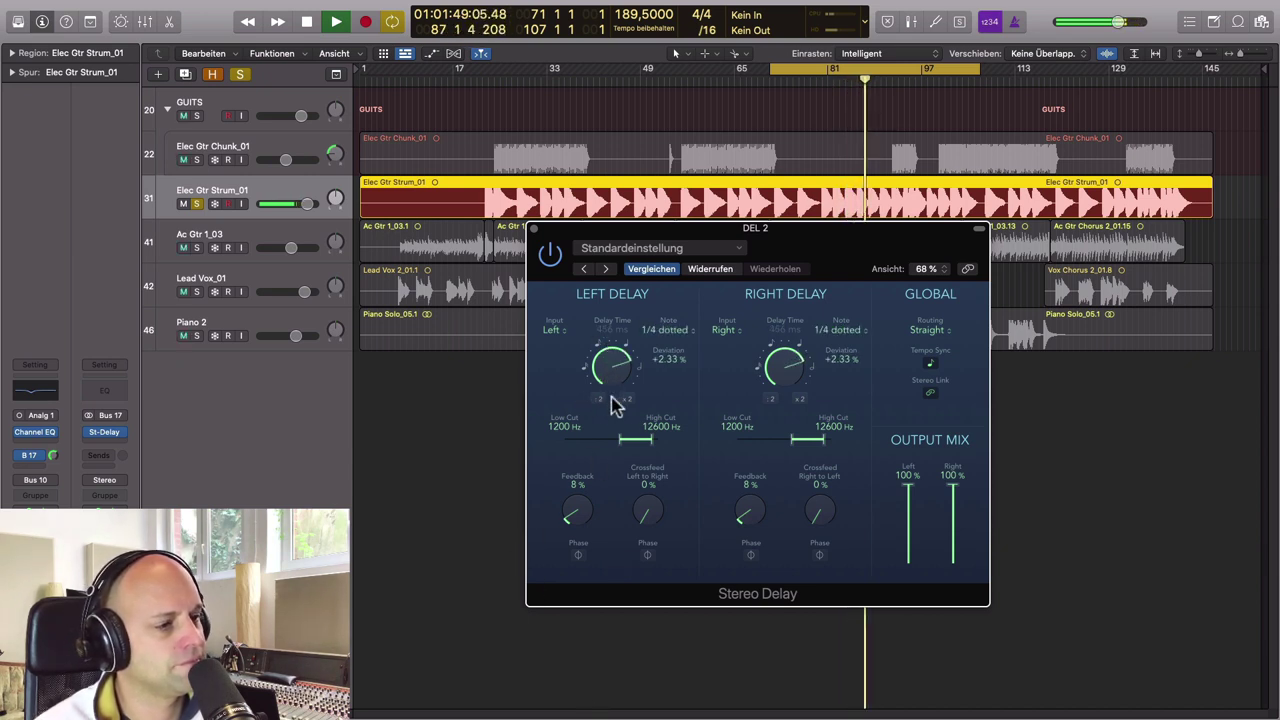
key("space")
Raise both delays' feedback to 68 % and their delay times to 1/2 with -5.67 % deviation while playing from bar 70
left_click_drag(584, 527, 549, 420)
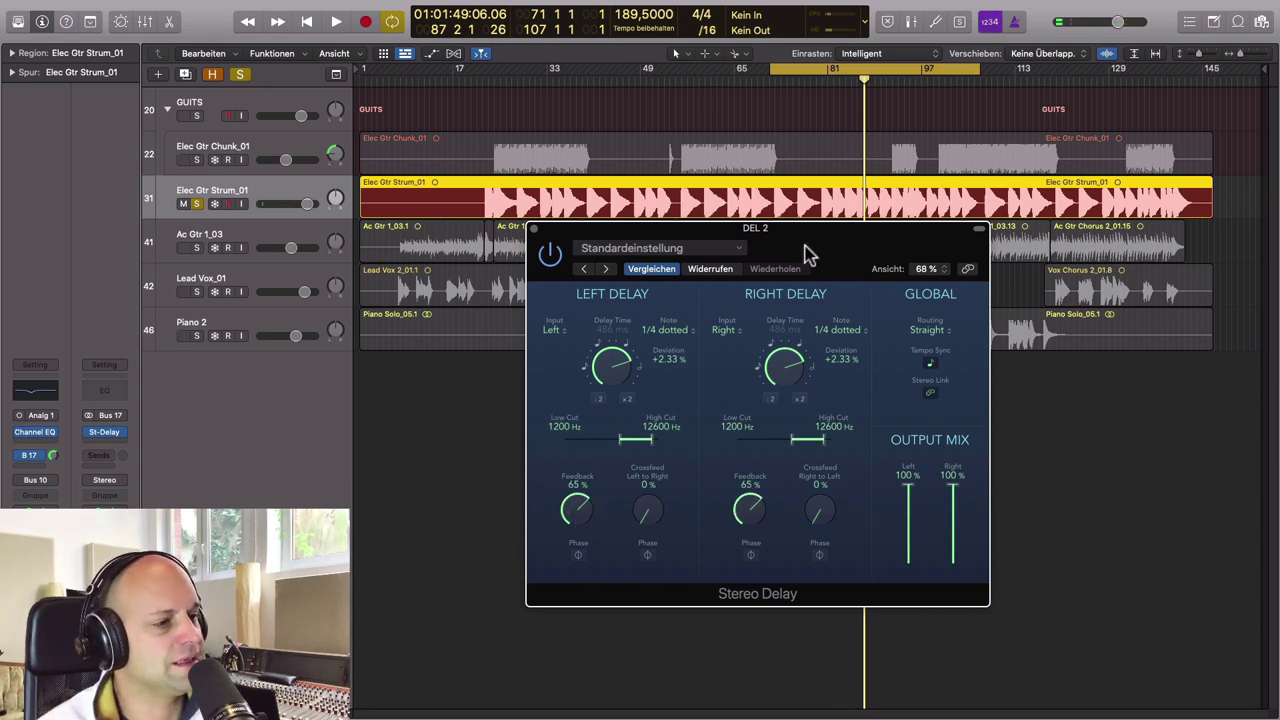
left_click(765, 80)
key("space")
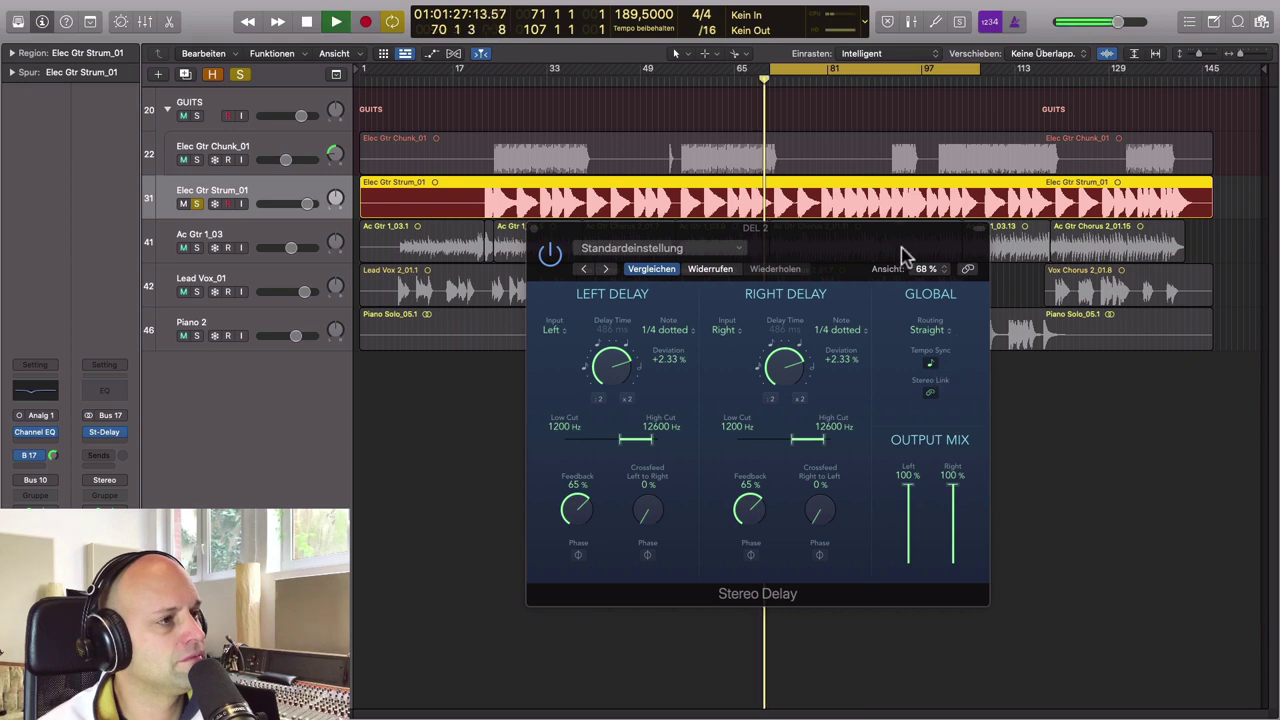
left_click_drag(571, 514, 574, 514)
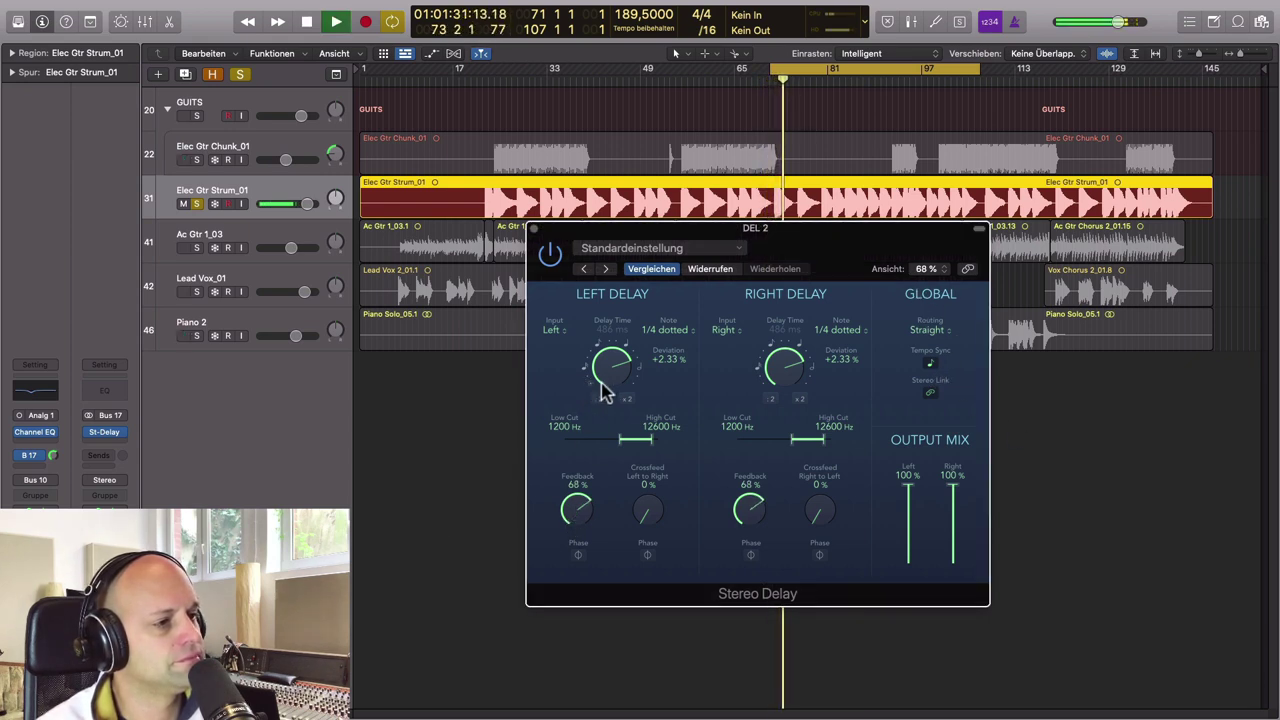
left_click_drag(608, 374, 603, 372)
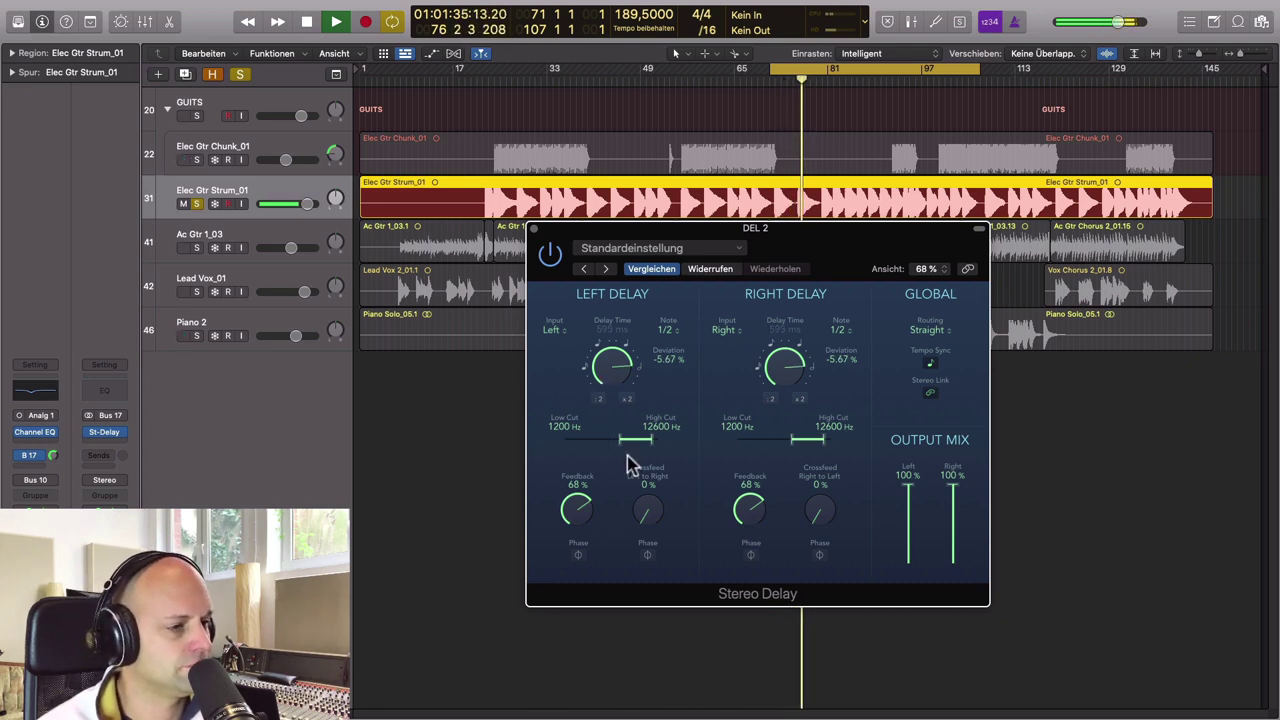
key("space")
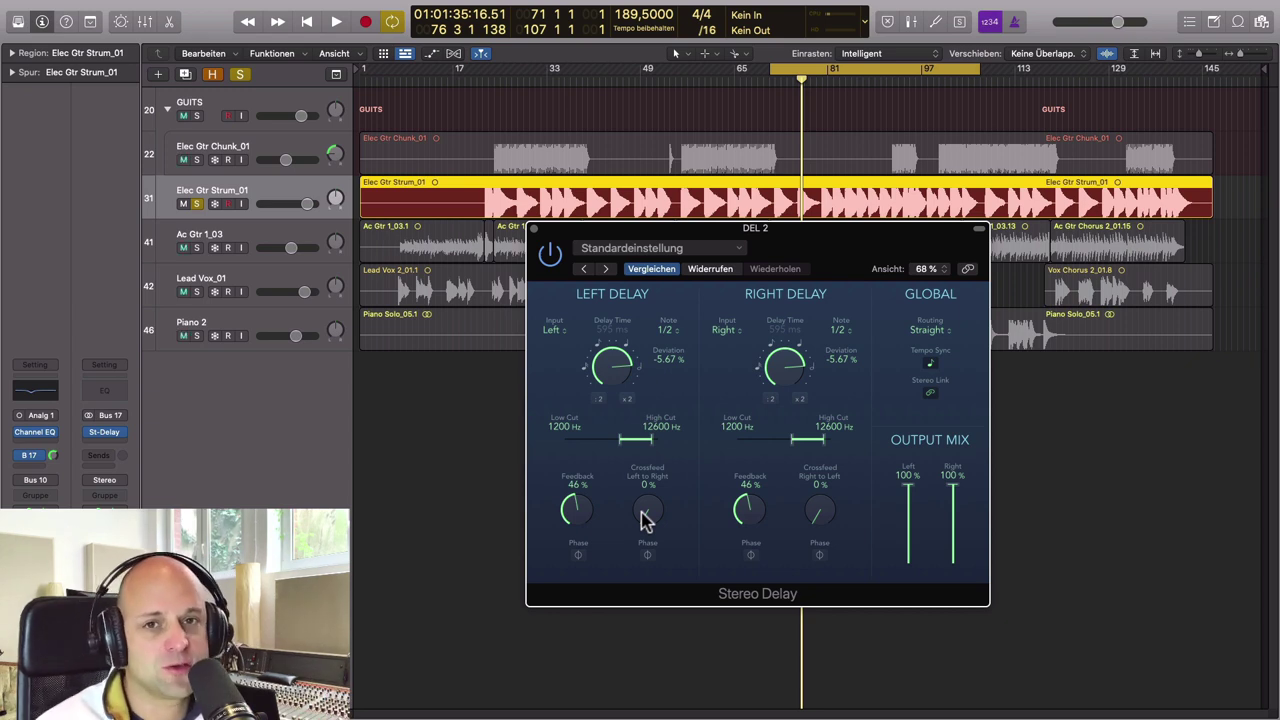
Raise both crossfeeds to 60 %, play the guitar briefly to hear the effect, and lower both crossfeeds to 13 %
left_click_drag(645, 522, 572, 512)
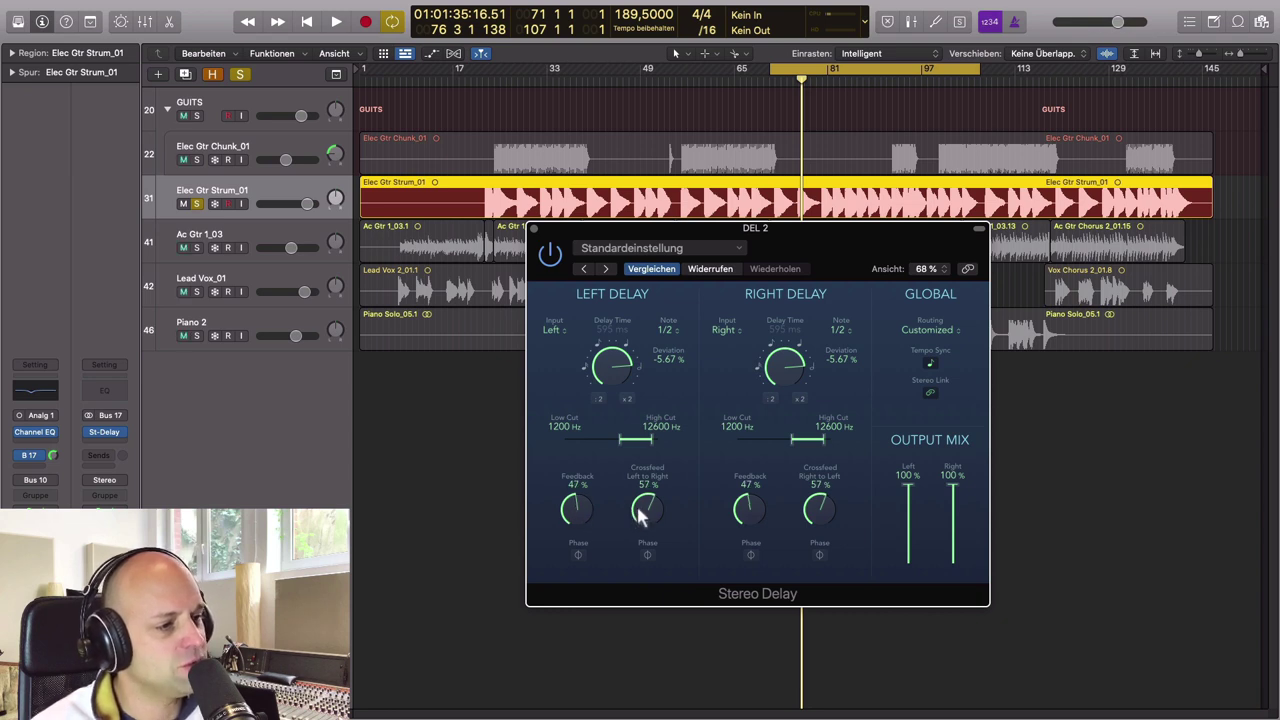
left_click_drag(641, 510, 641, 513)
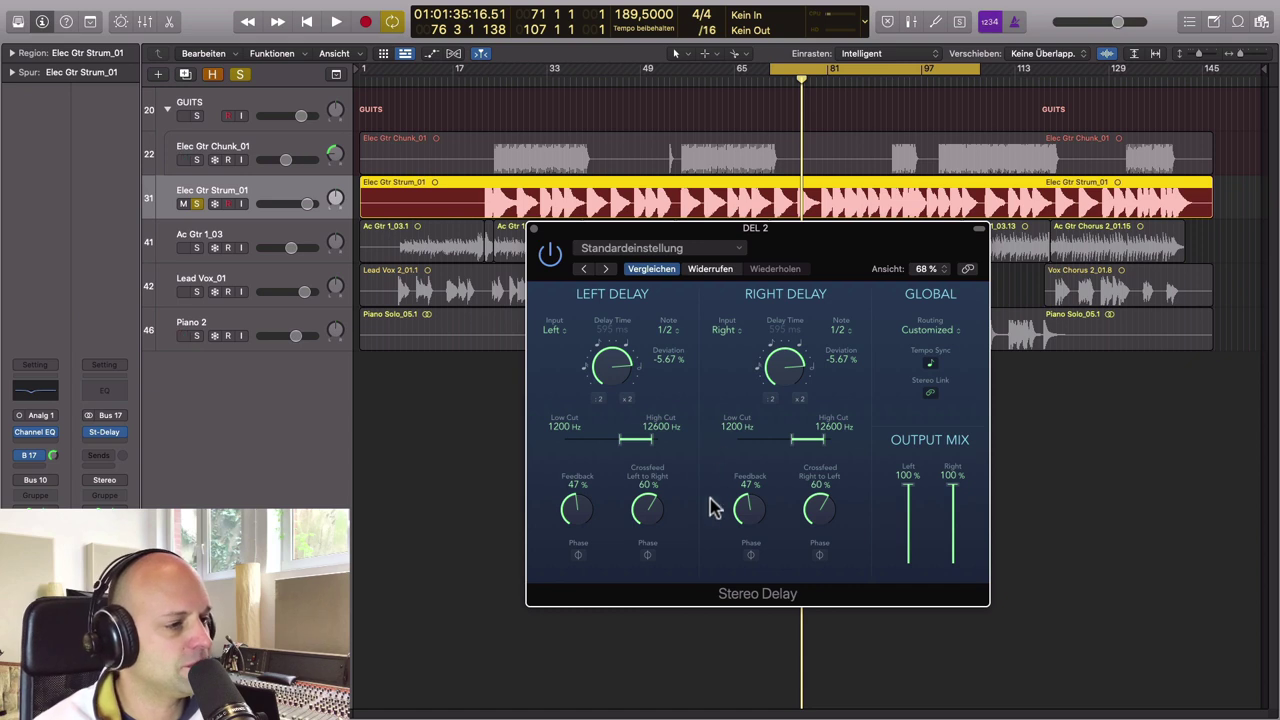
key("space")
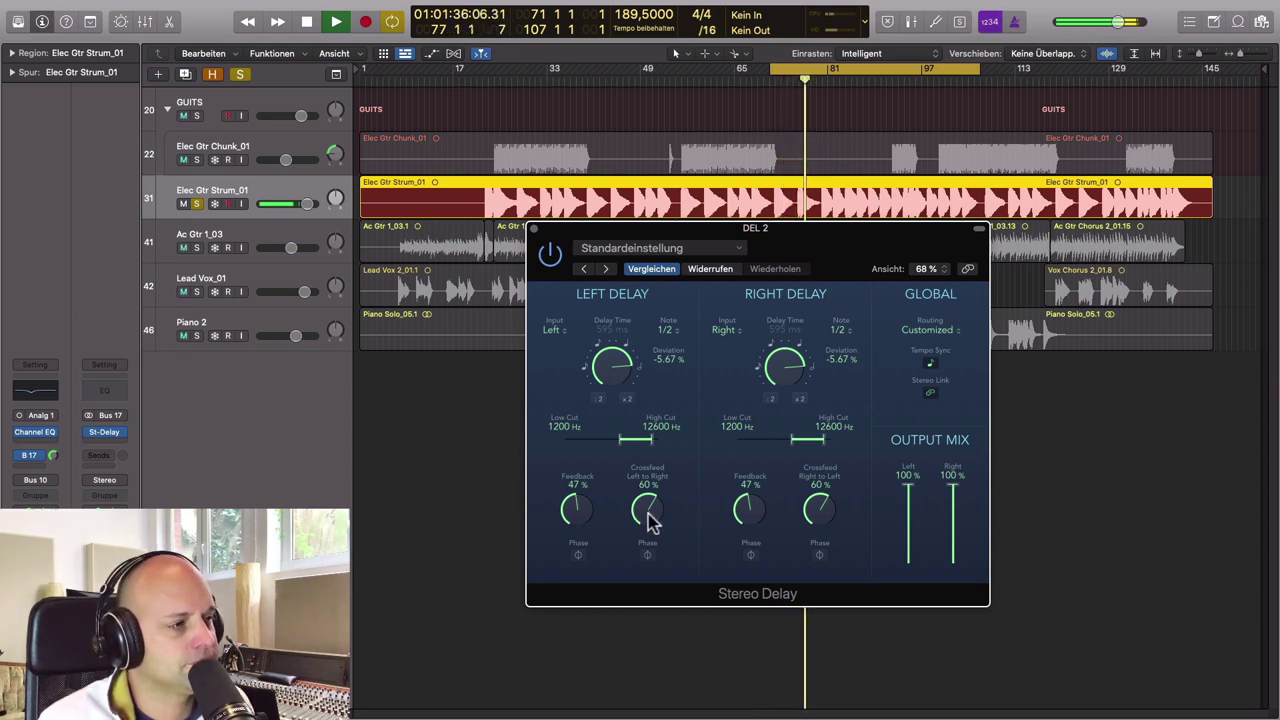
key("space")
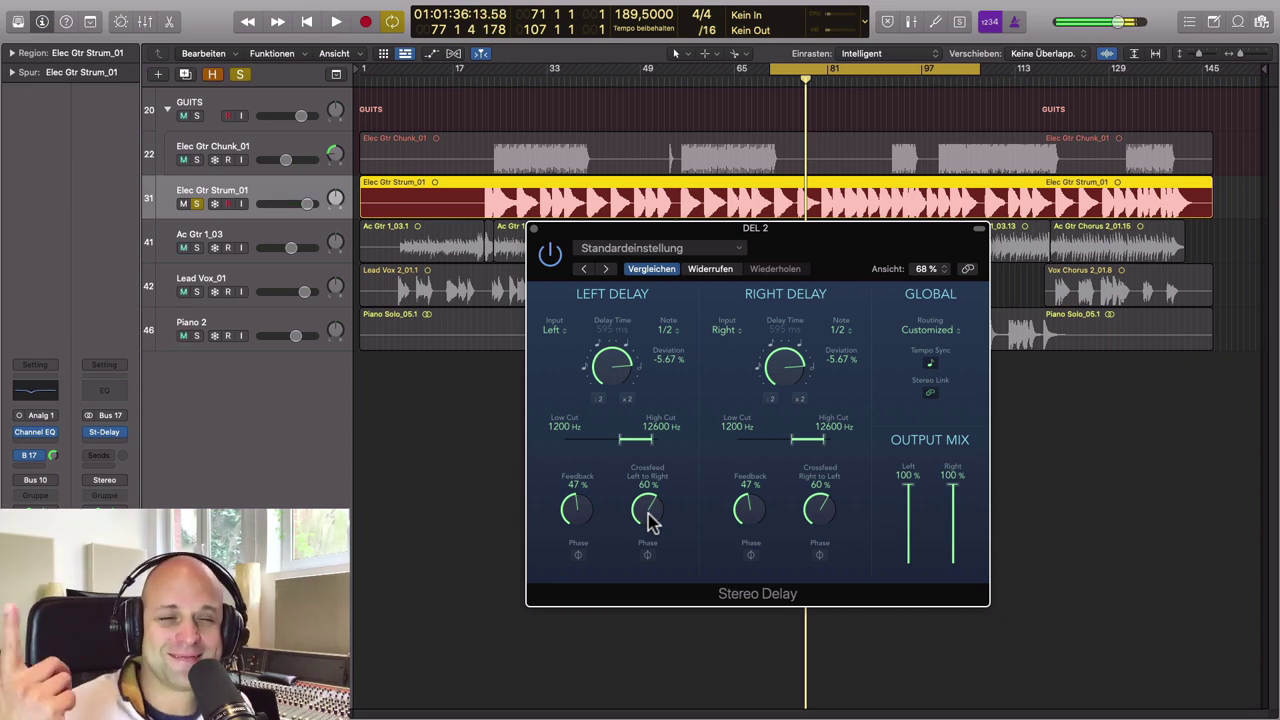
left_click_drag(803, 503, 810, 585)
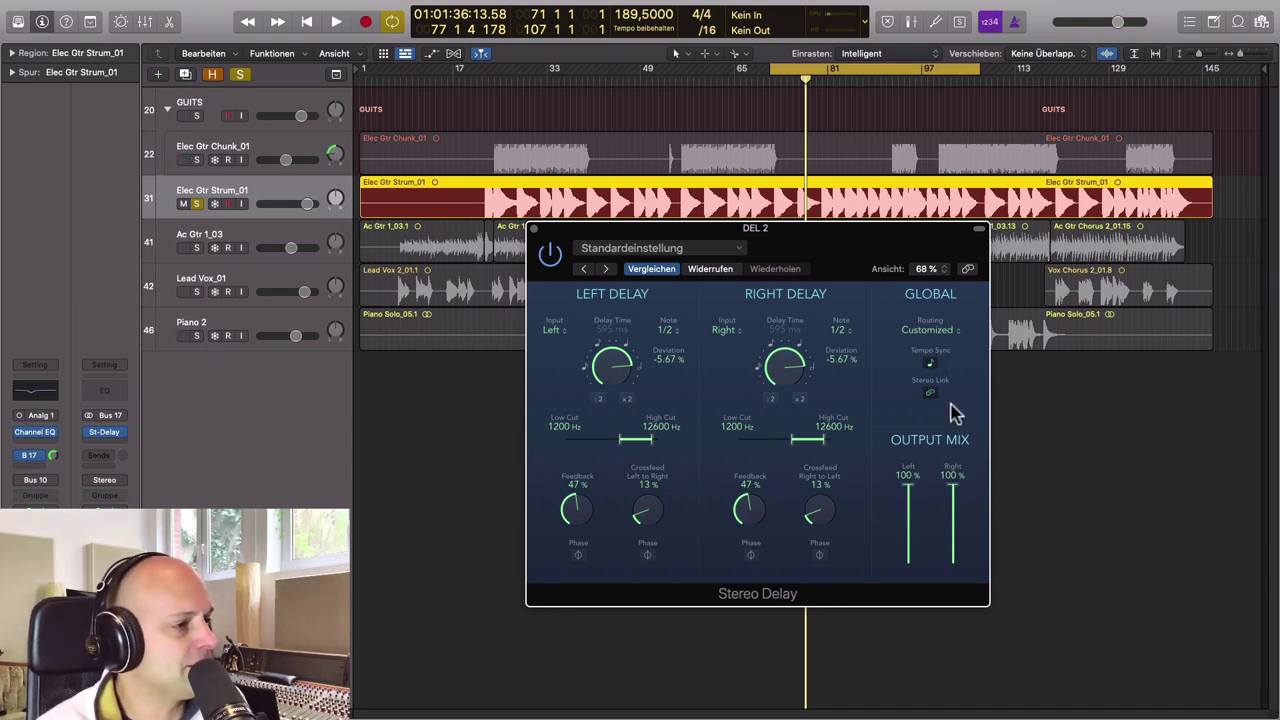
Toggle Tempo Sync off and on, and set the left delay to 1/4 dotted at +15.00 % and the right to 1/2 triplet at 0.00 %
left_click(930, 365)
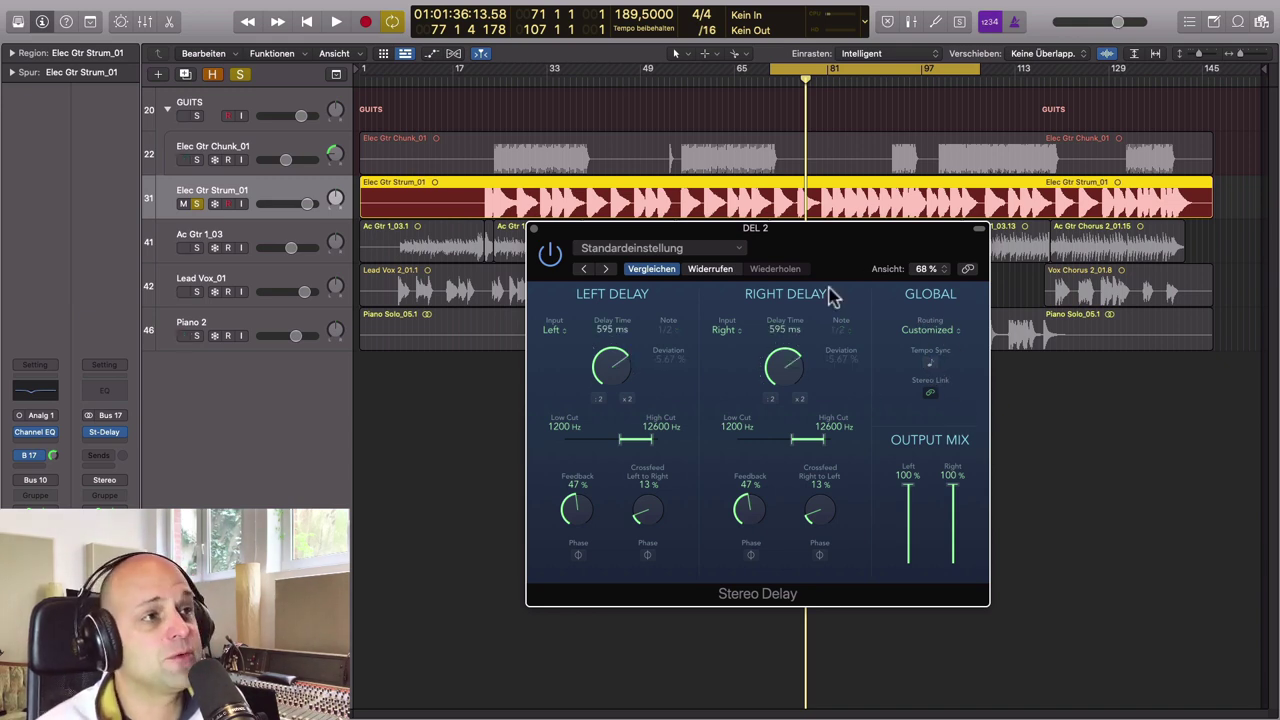
left_click(931, 362)
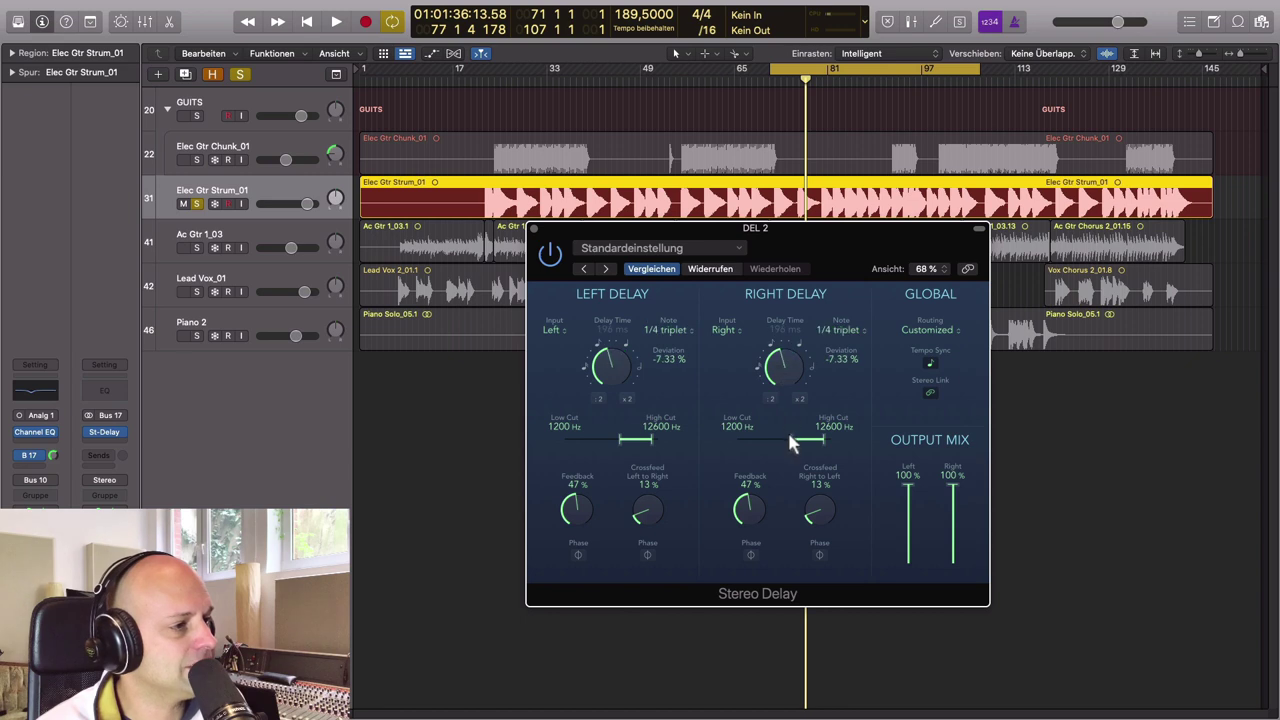
left_click_drag(790, 436, 835, 383)
left_click(925, 392)
left_click(929, 393)
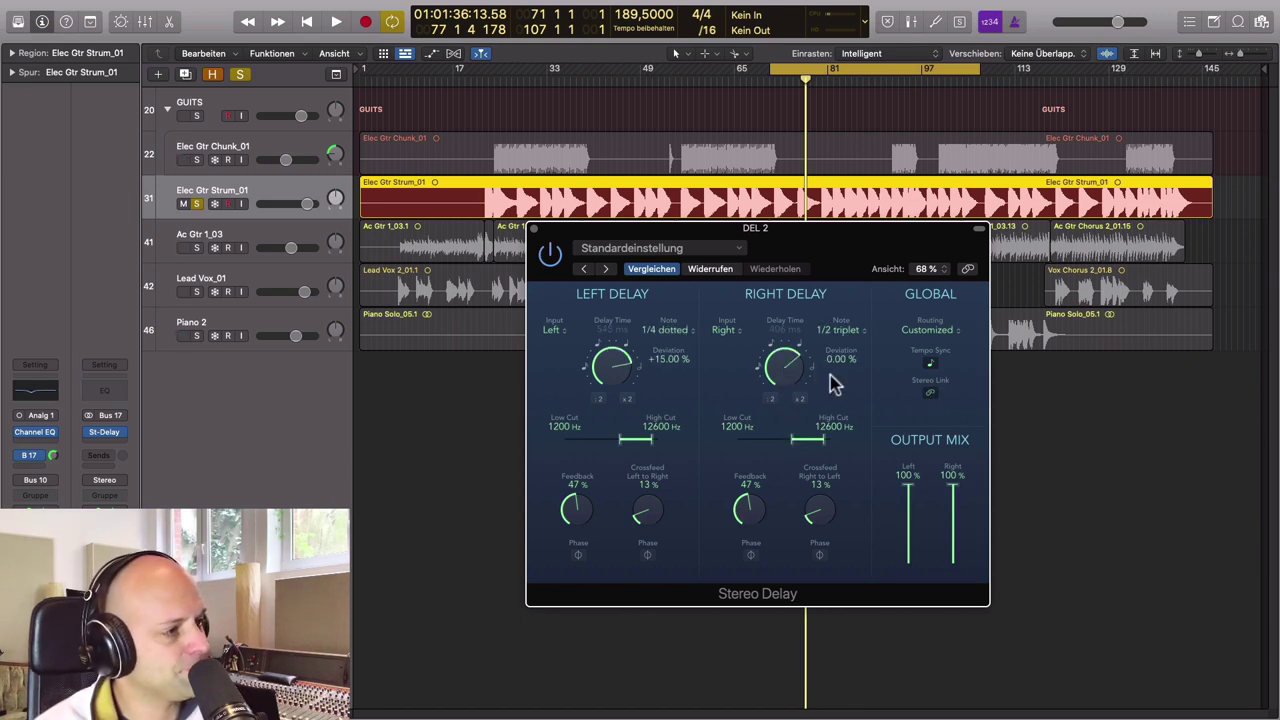
Set the delay routing to Straight and look through the other routing presets
left_click(962, 334)
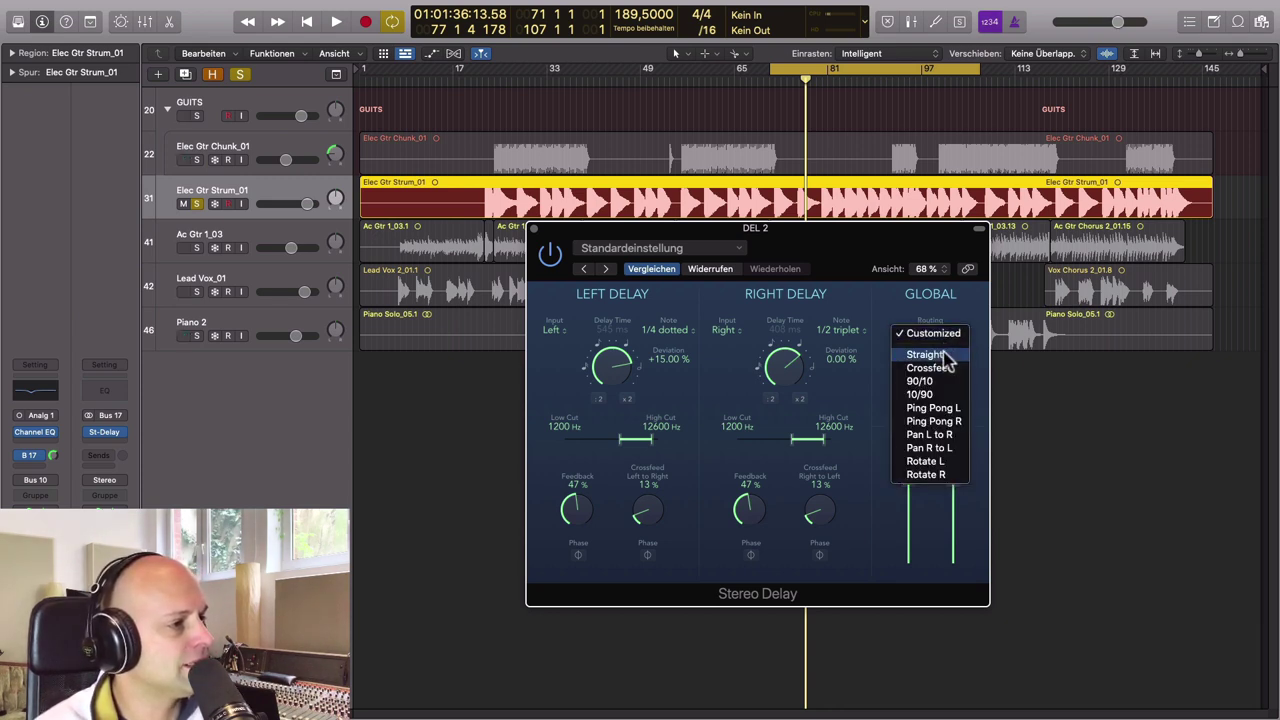
left_click(930, 354)
left_click(951, 336)
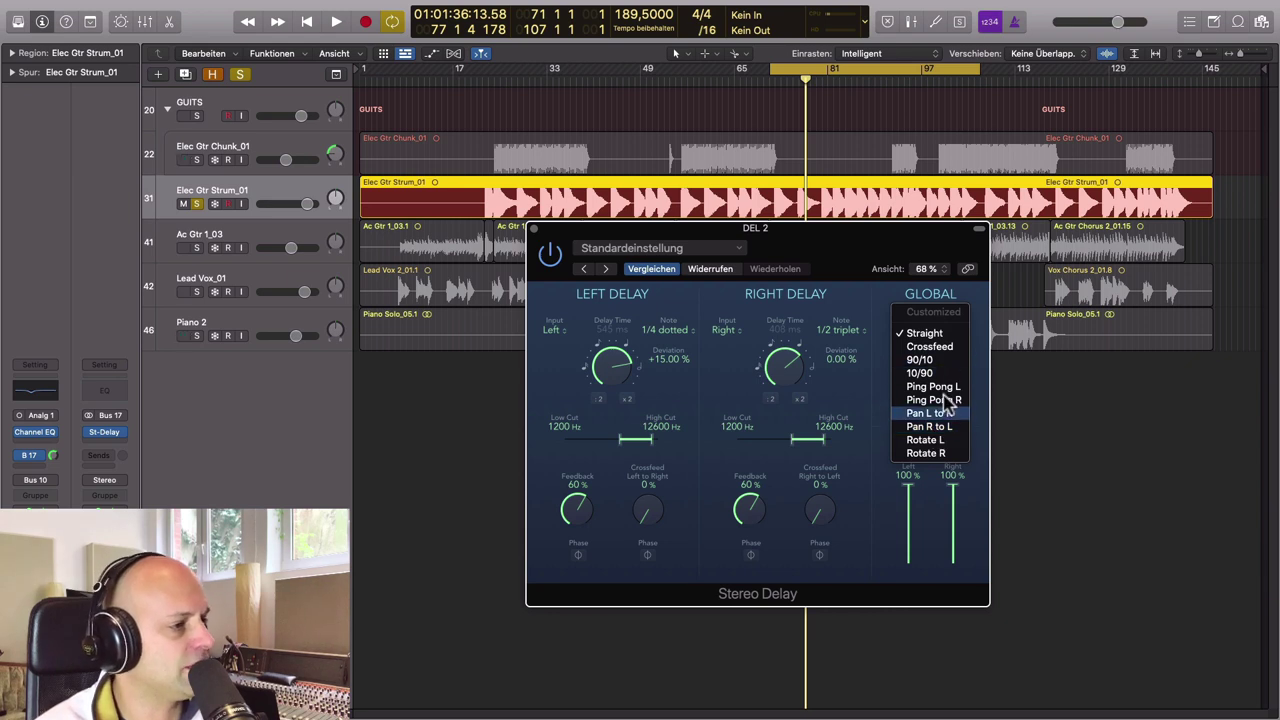
Unsolo Elec Gtr Strum_01 and close its Stereo Delay window
left_click(533, 229)
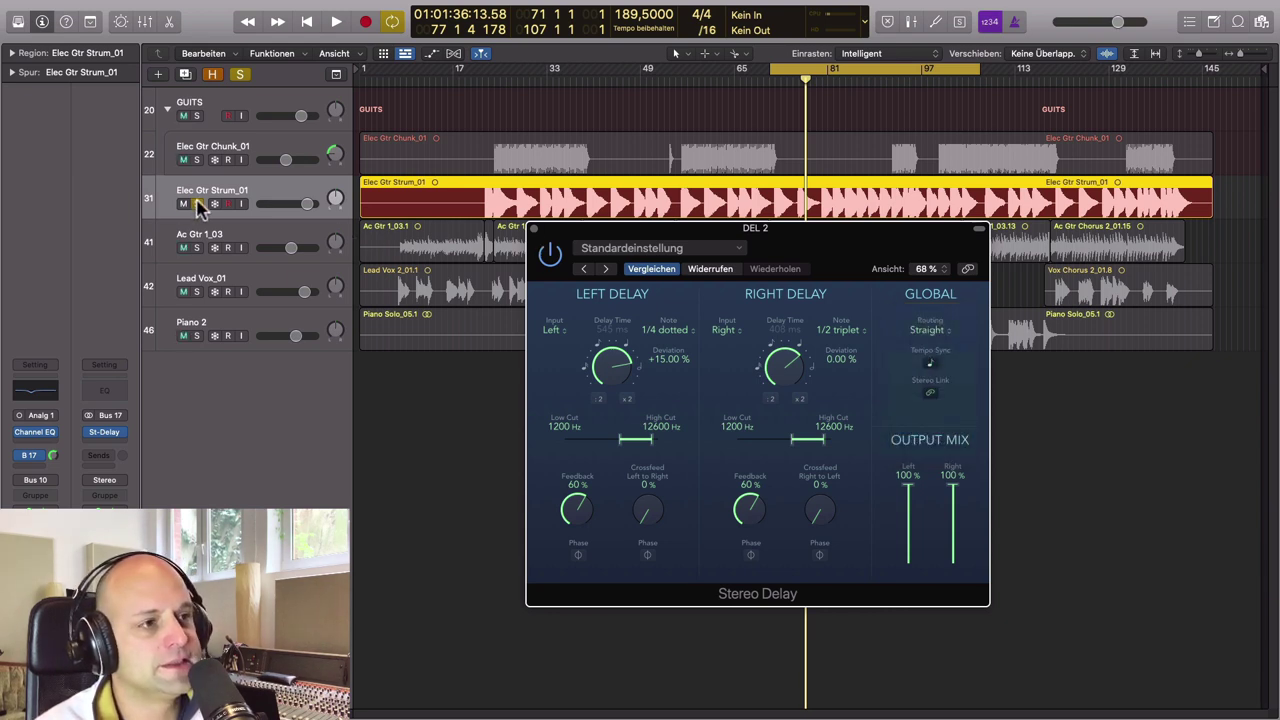
left_click(197, 204)
left_click(535, 229)
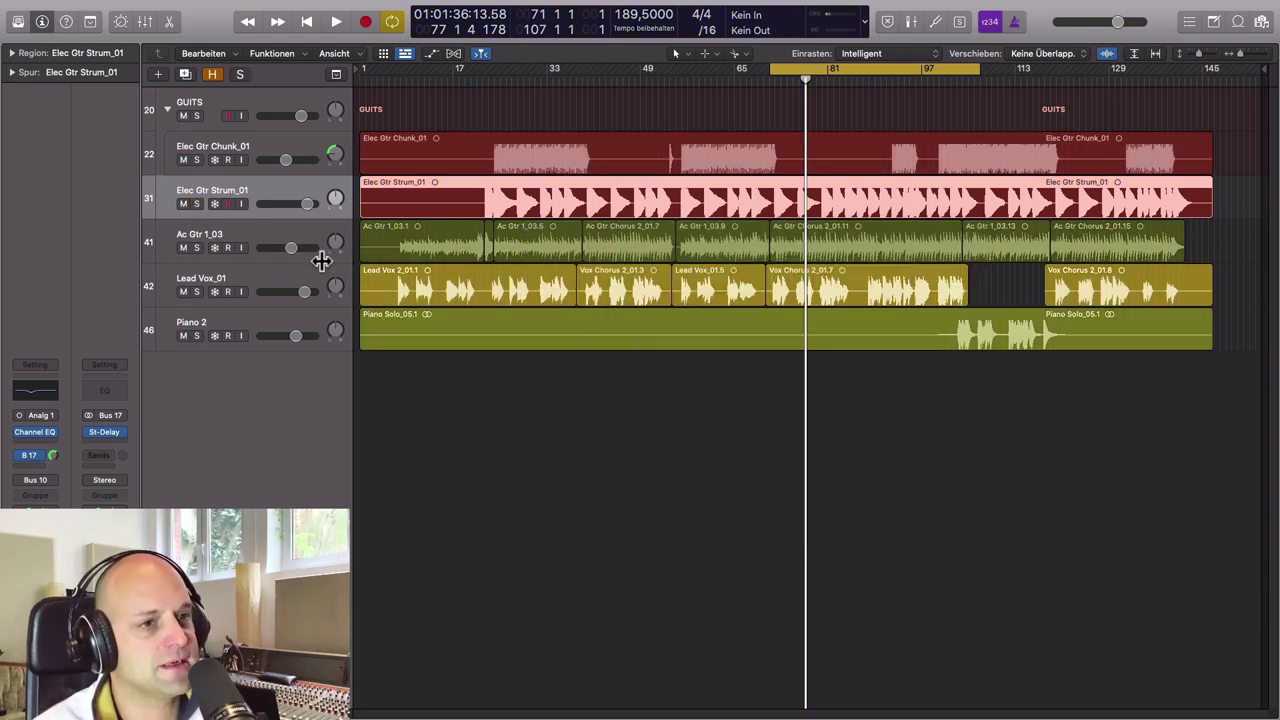
Select and solo Lead Vox_01 and show the Bus 16 channel strip that its send feeds
left_click(252, 280)
left_click(196, 292)
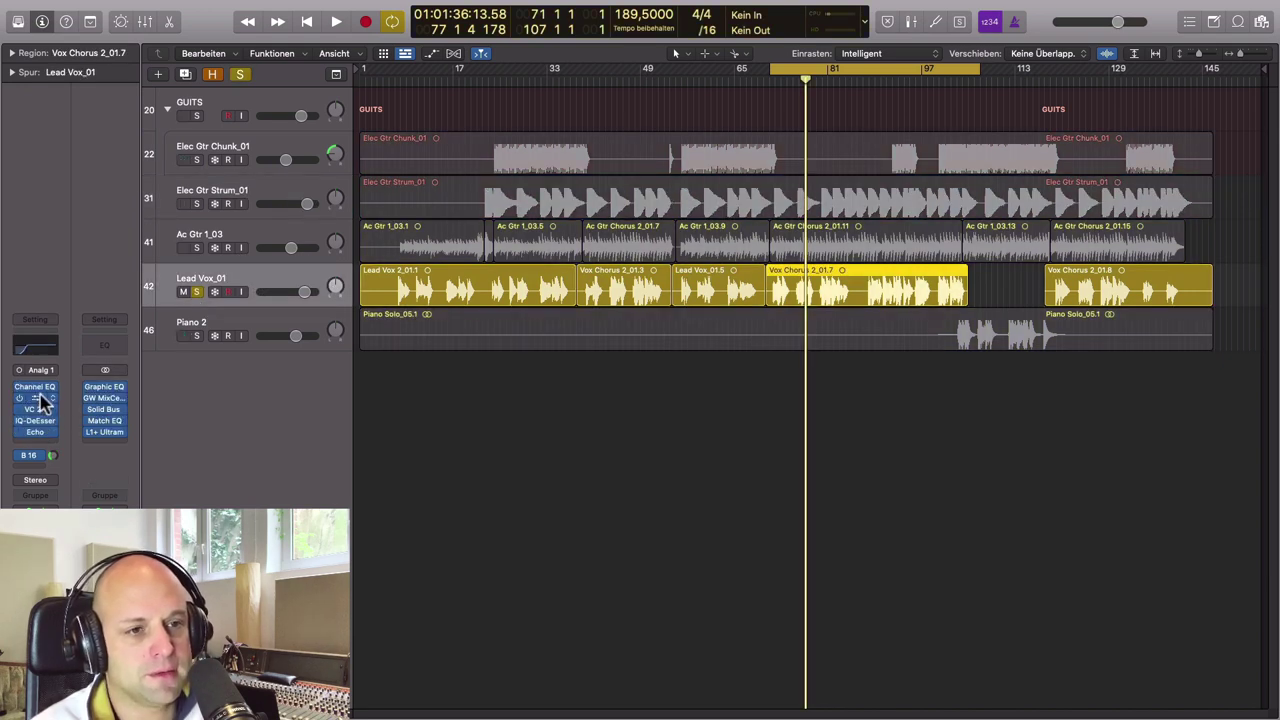
left_click(53, 455)
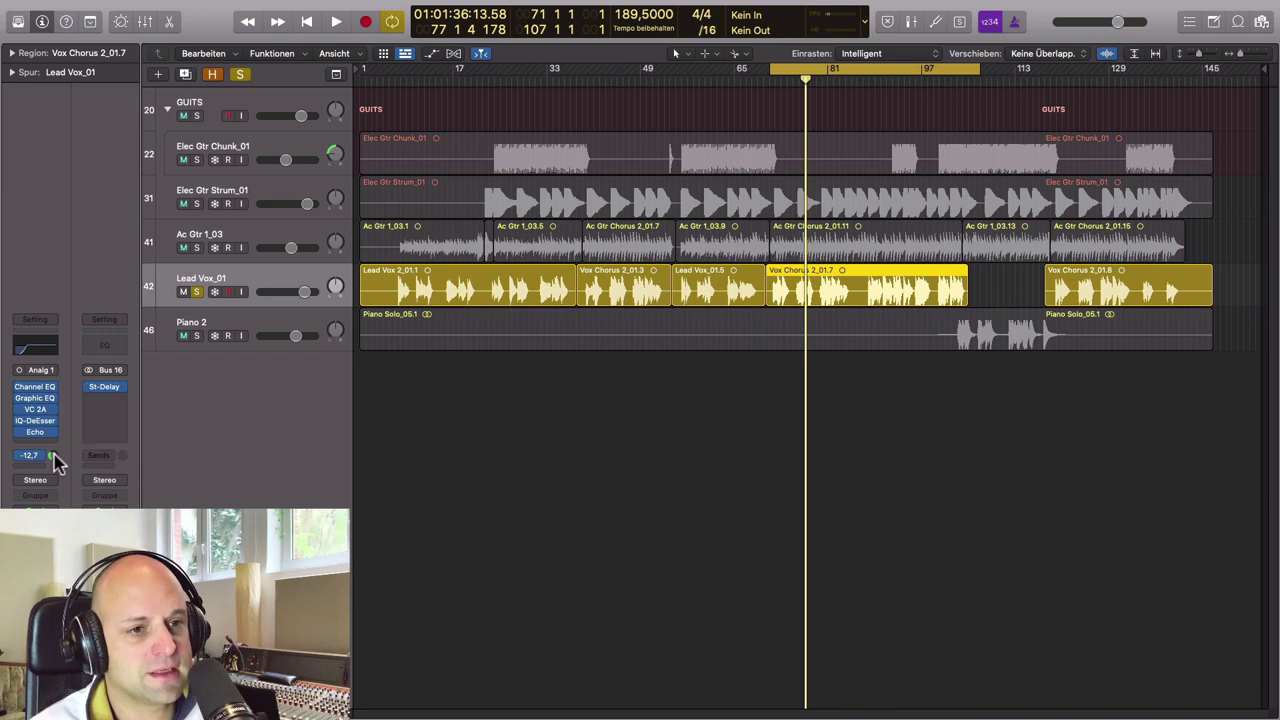
Open the Stereo Delay on Bus 16 and set its routing to Ping Pong R
left_click(106, 388)
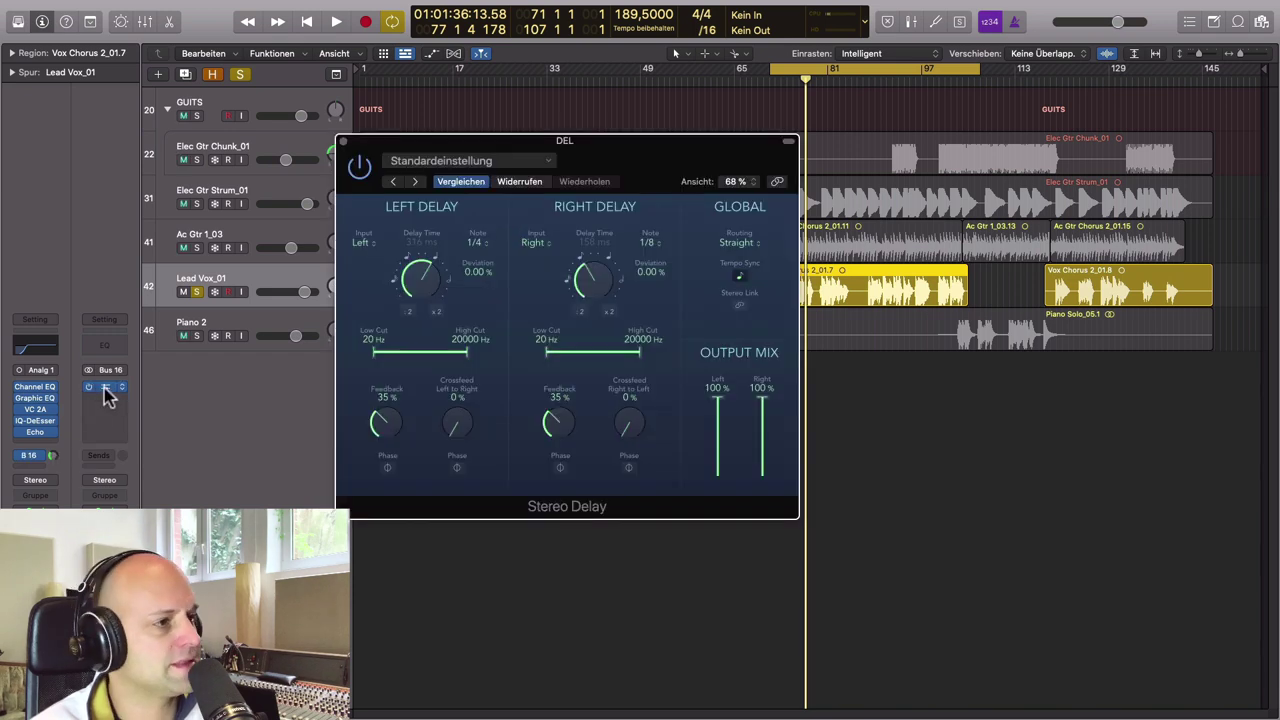
left_click(752, 243)
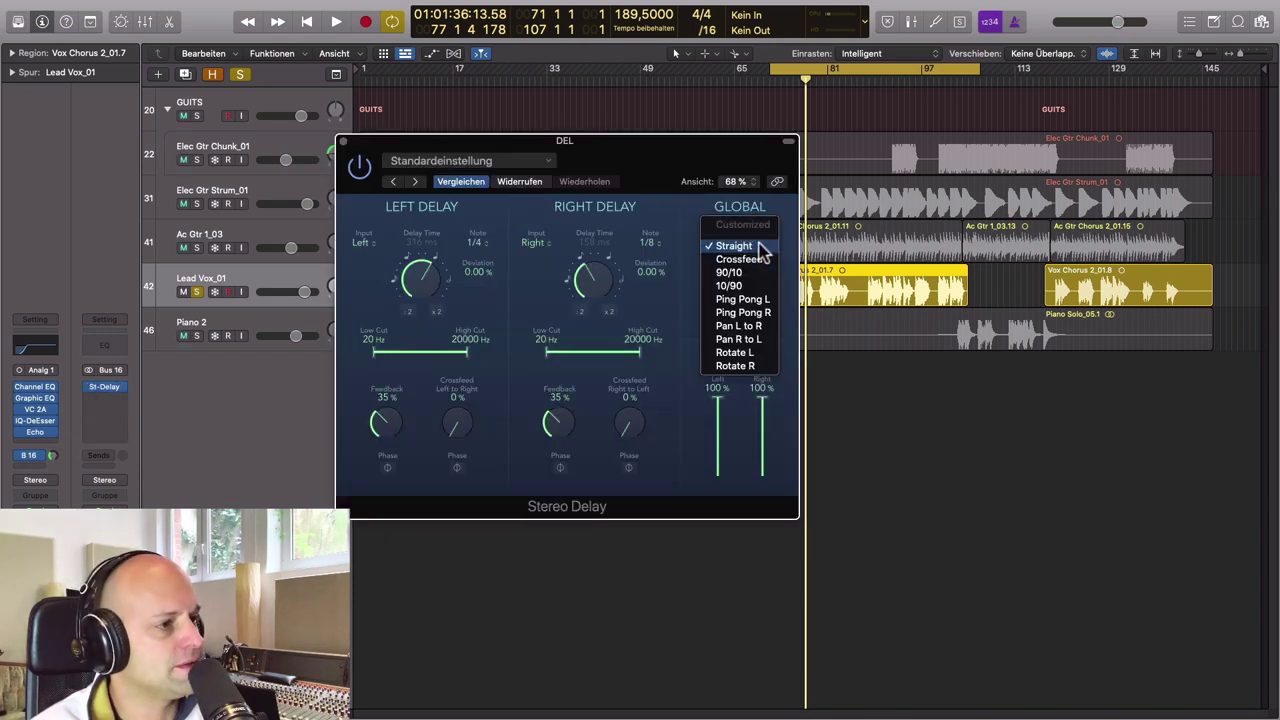
left_click(750, 313)
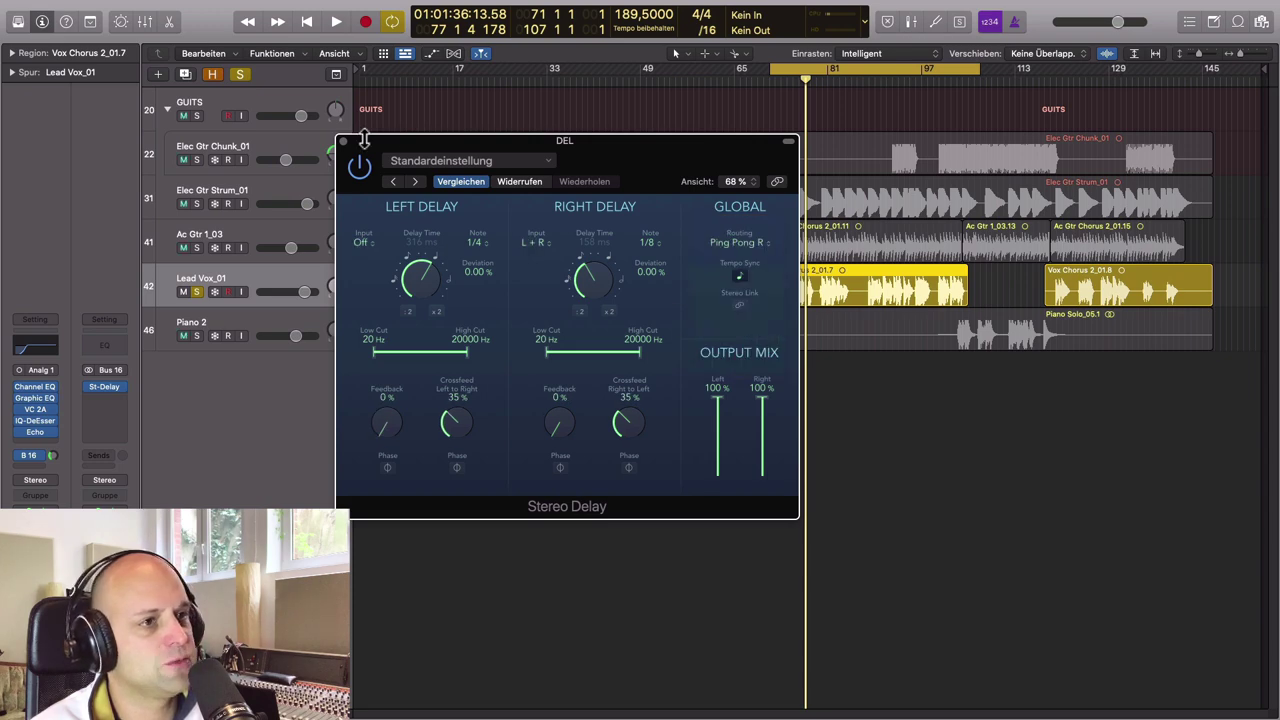
Shorten the cycle range to start at bar 87 and audition the soloed vocal with the Ping Pong R delay
left_click_drag(386, 157, 582, 408)
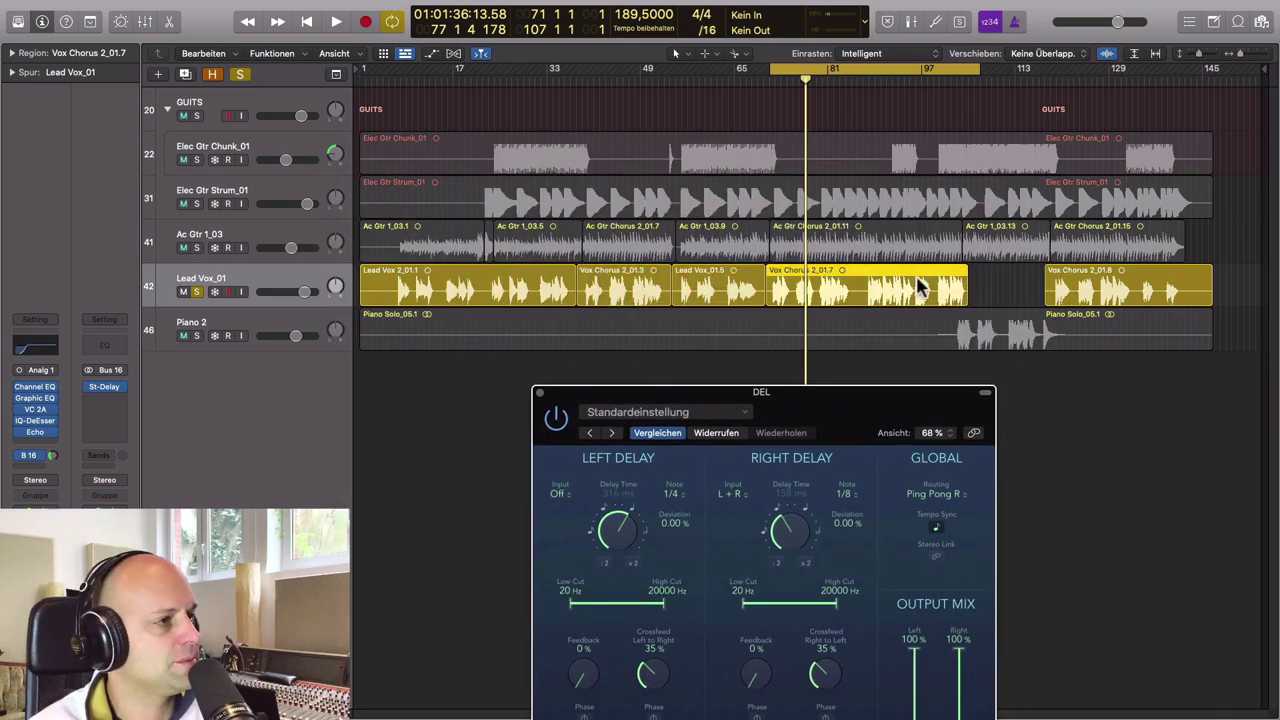
left_click(773, 72)
left_click_drag(785, 72, 869, 72)
left_click_drag(750, 440, 532, 214)
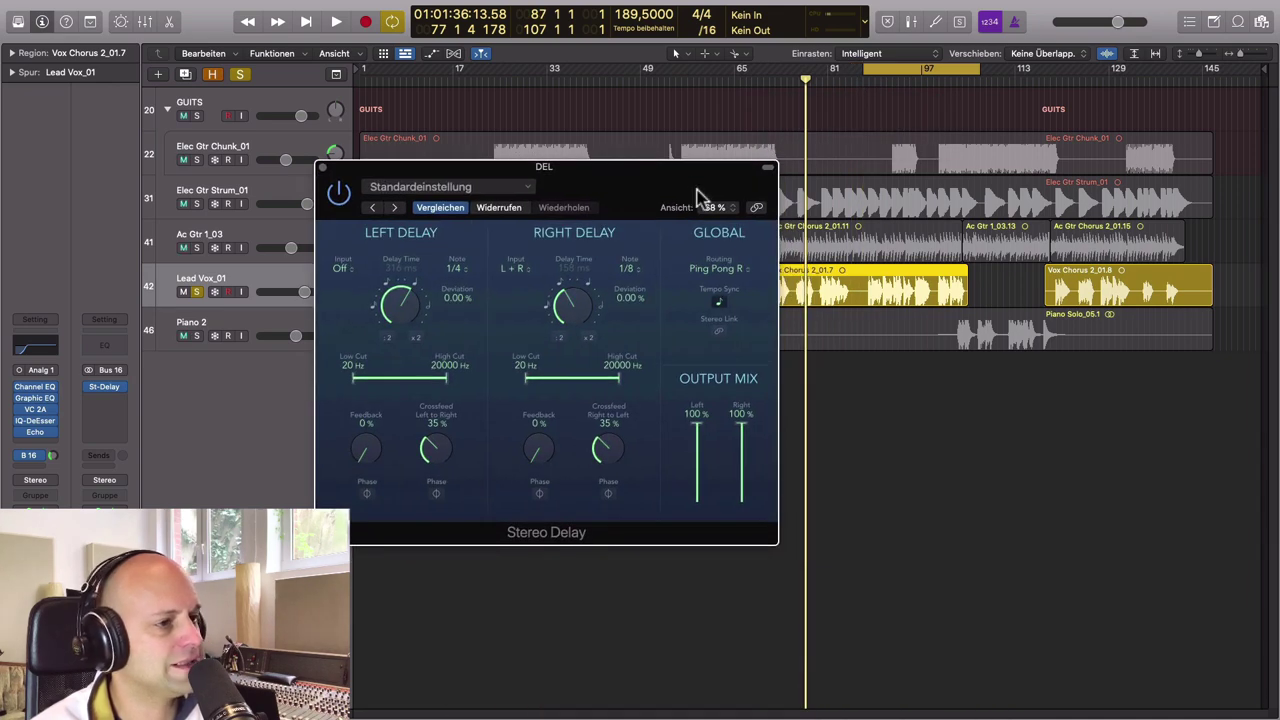
key("space")
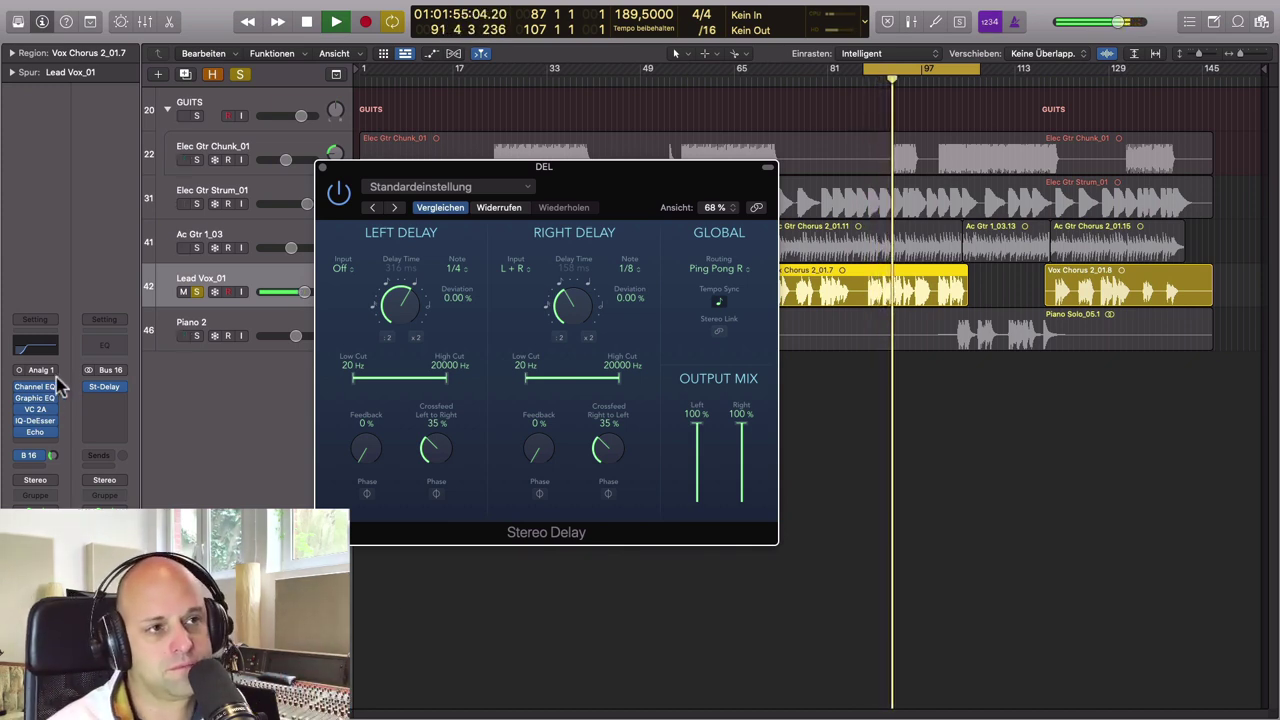
key("space")
Close the vocal's Stereo Delay, unsolo Lead Vox_01 and extend the cycle range back to bar 80
left_click(322, 168)
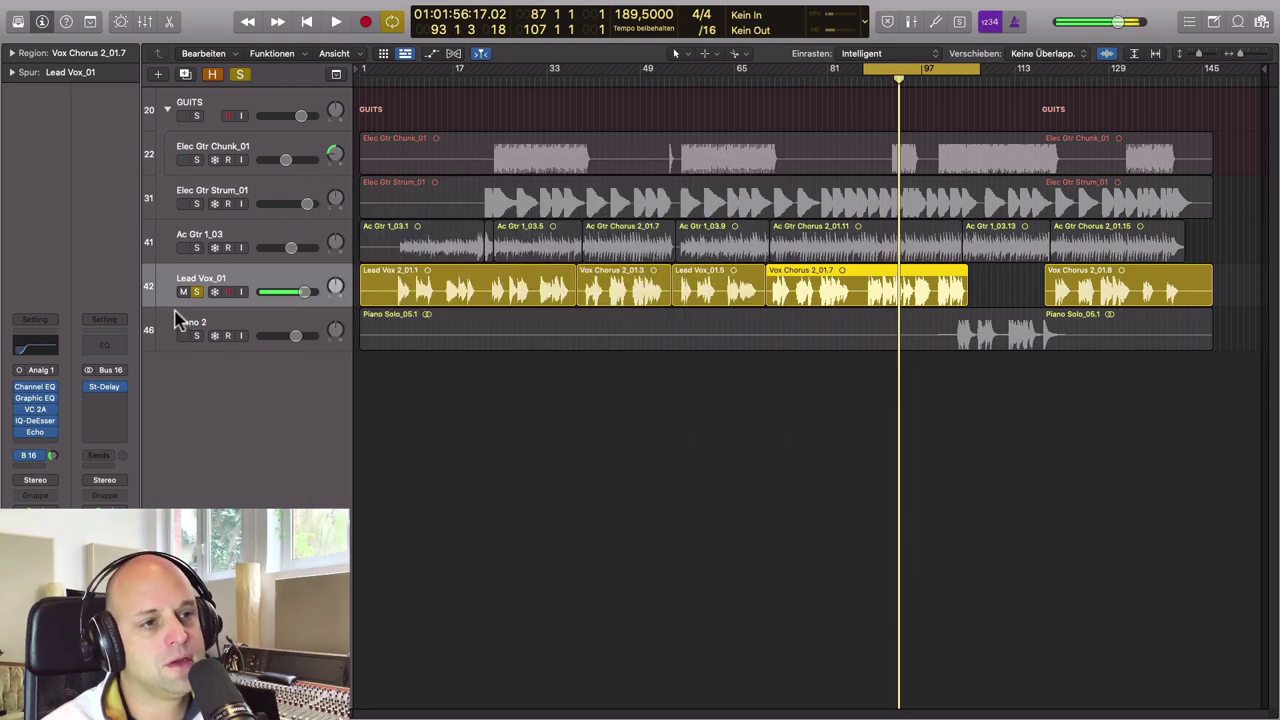
left_click(196, 291)
left_click(266, 156)
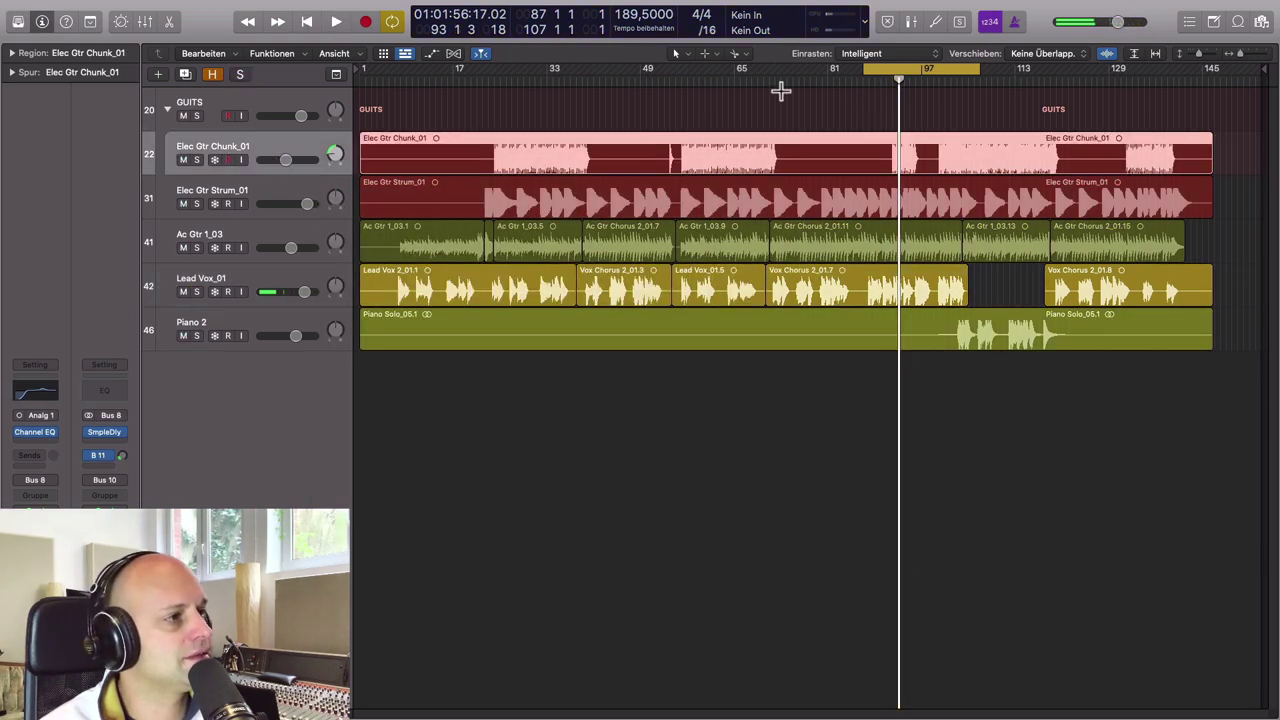
left_click_drag(868, 68, 824, 68)
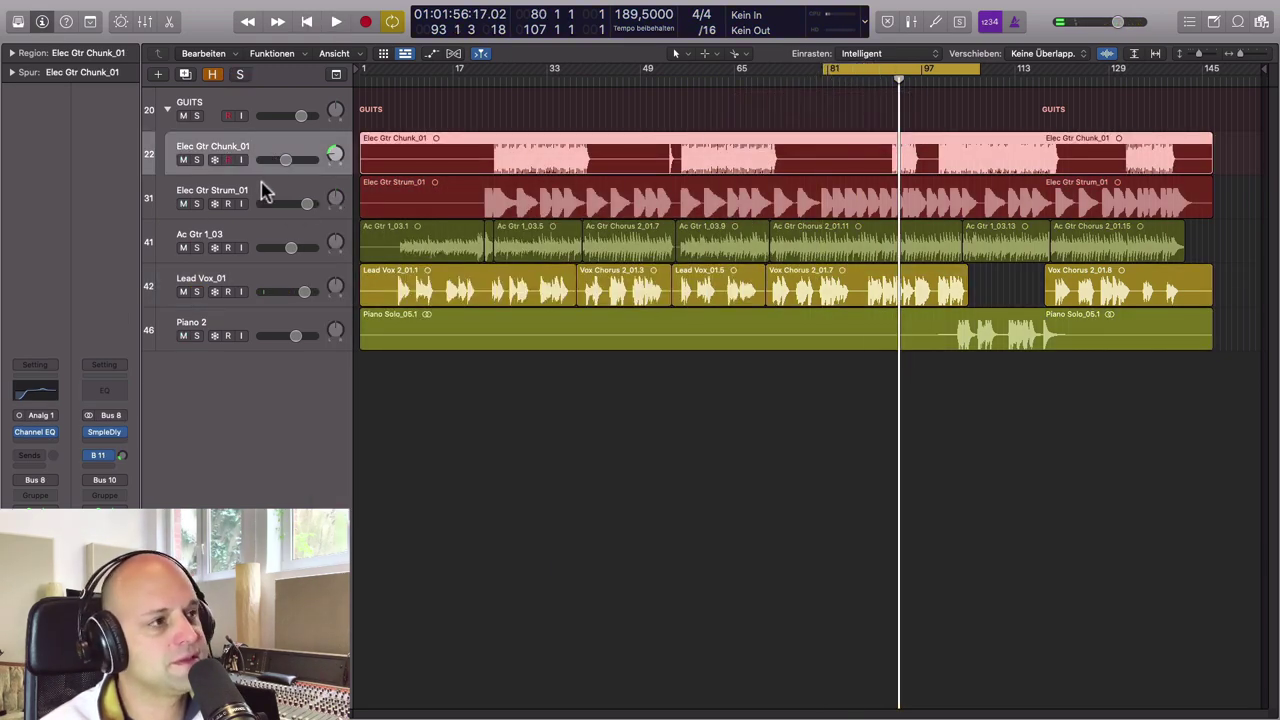
Select Elec Gtr Strum_01 and open the Stereo Delay on its send bus, Bus 17
left_click(263, 191)
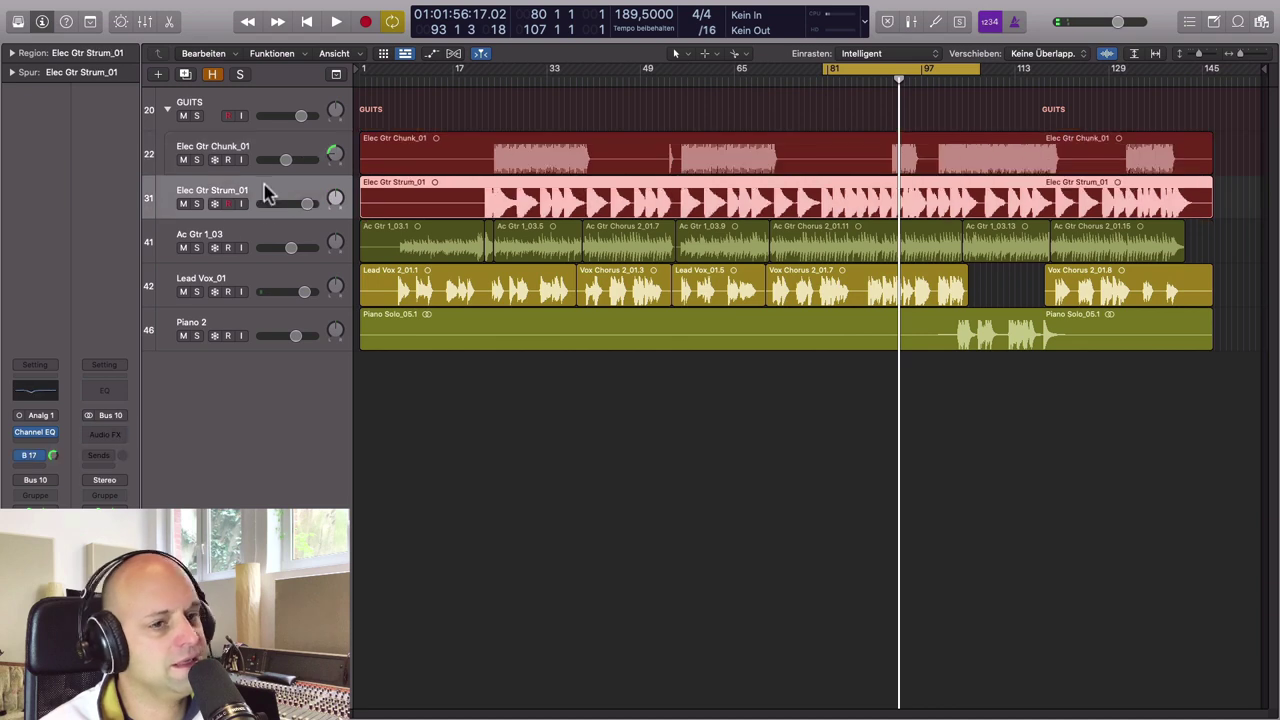
left_click(52, 456)
left_click(102, 435)
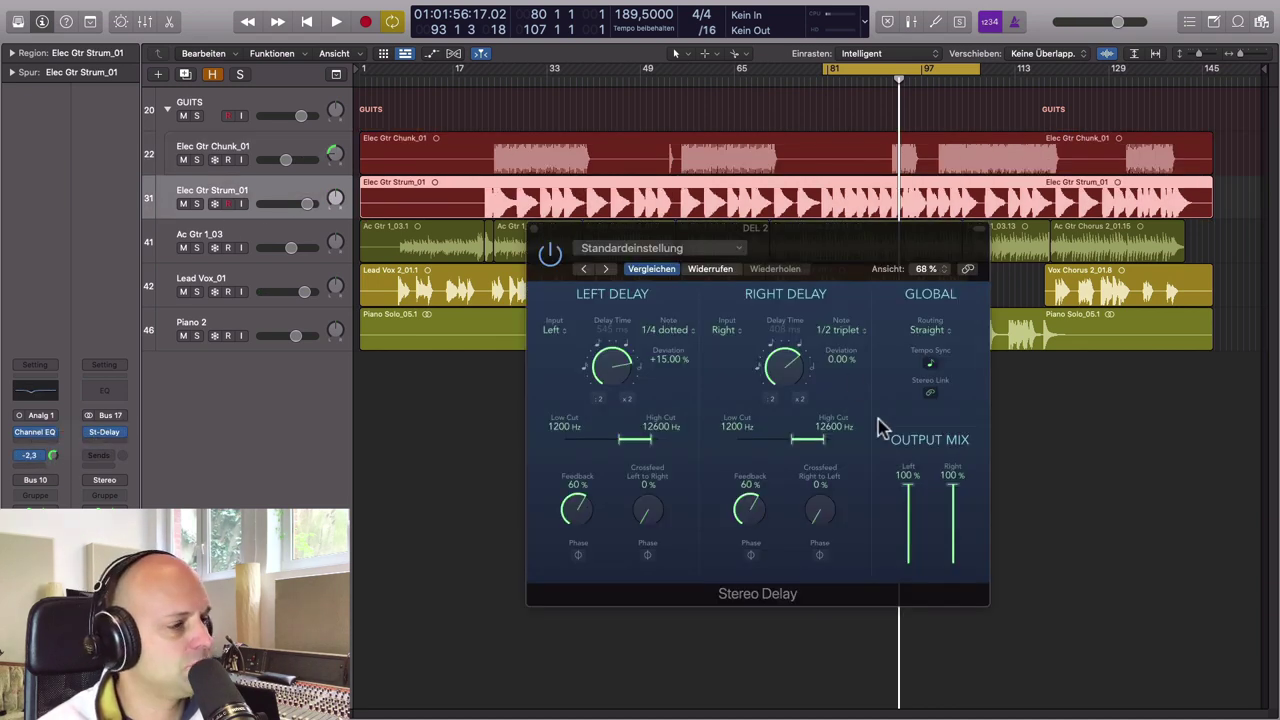
Try the Rotate L routing on the guitar delay and settle on Crossfeed
left_click(947, 332)
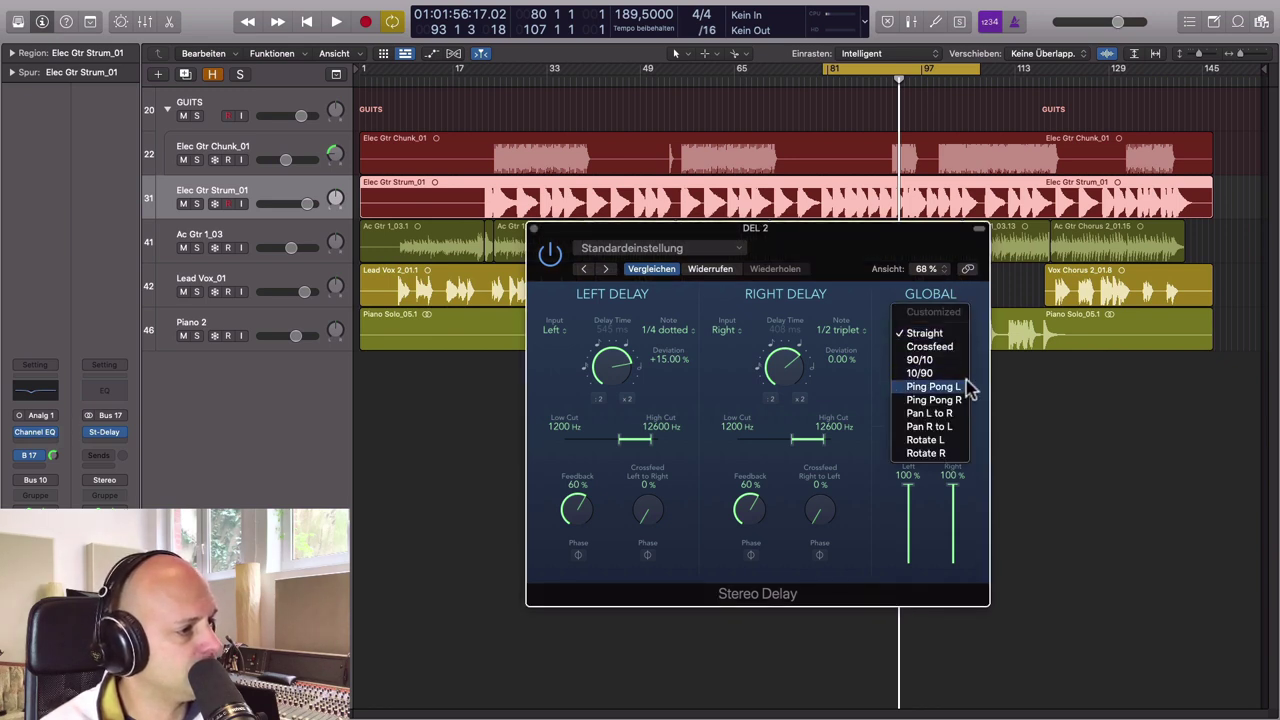
left_click(948, 440)
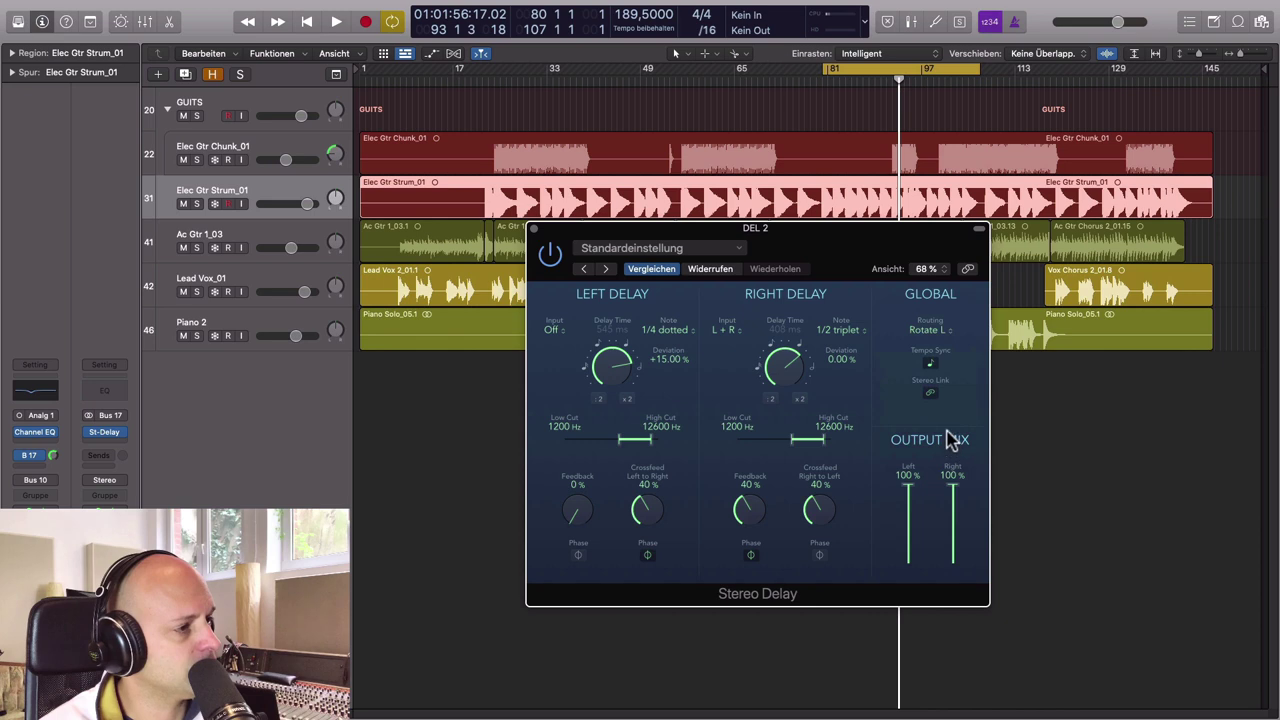
left_click(952, 338)
left_click(935, 250)
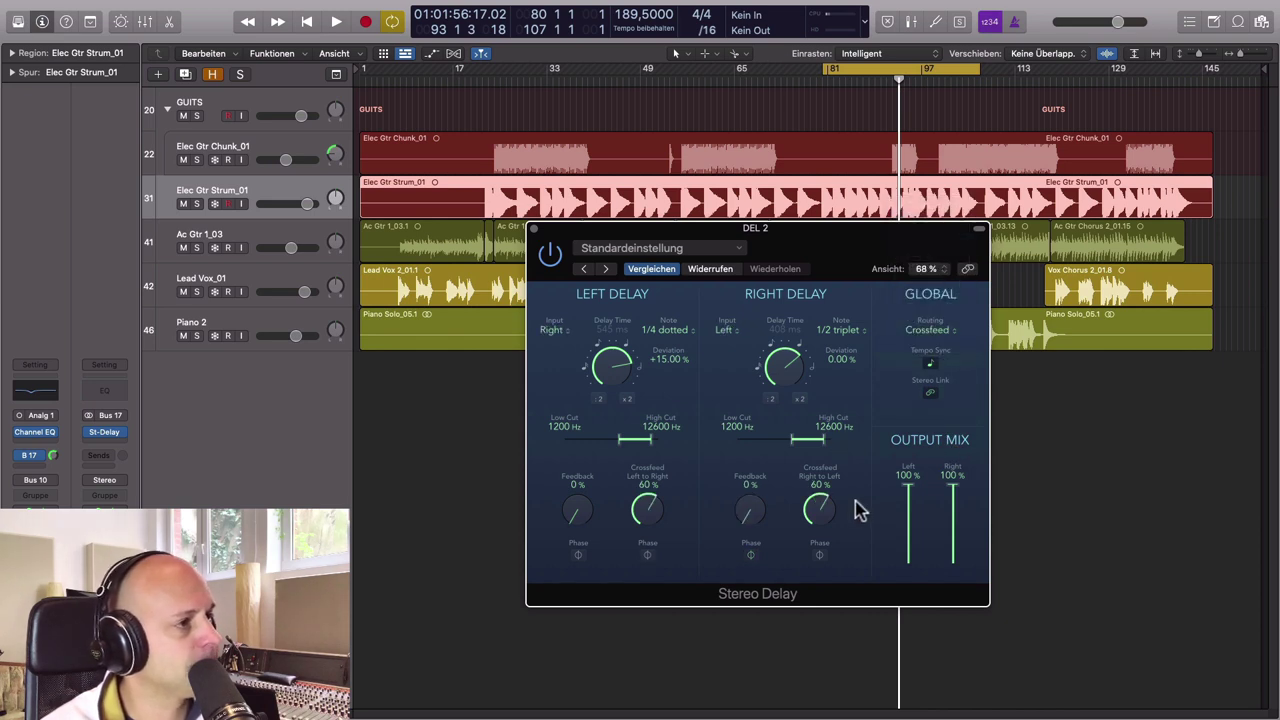
Solo Elec Gtr Strum_01 during playback and set the linked crossfeed to 73 % and feedback to 30 %
key("space")
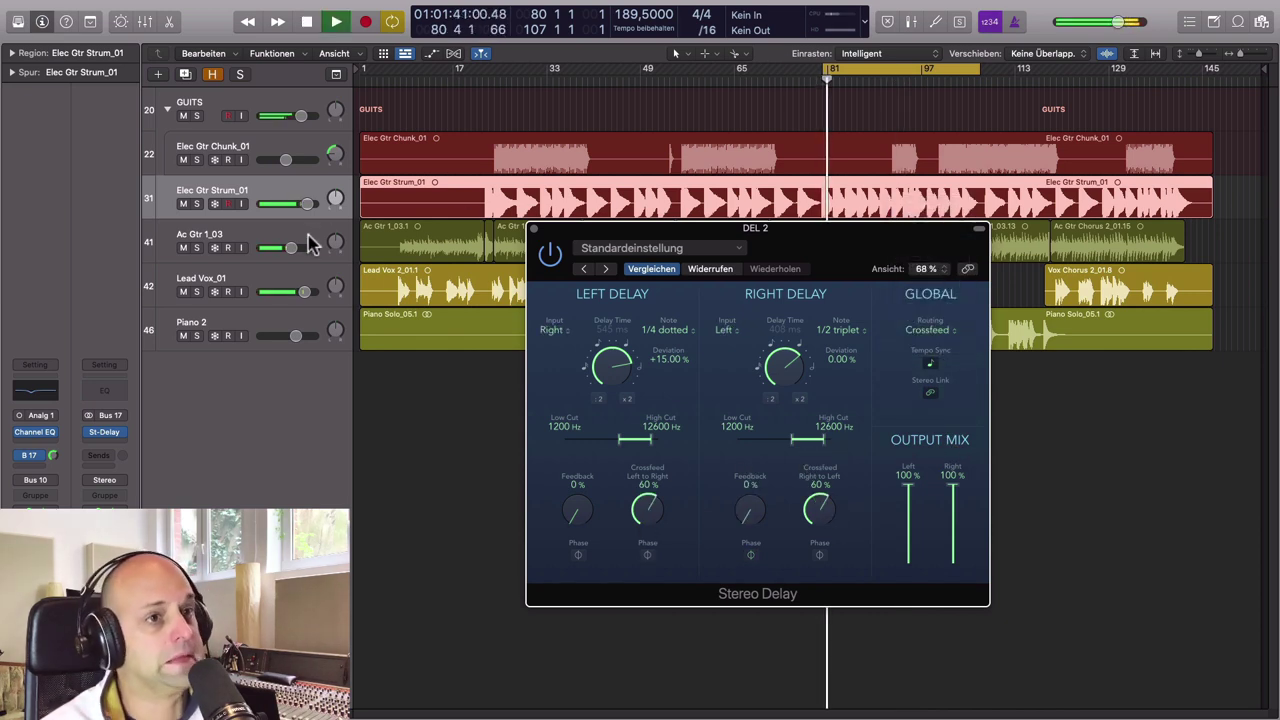
key("ctrl+s")
left_click_drag(651, 528, 727, 519)
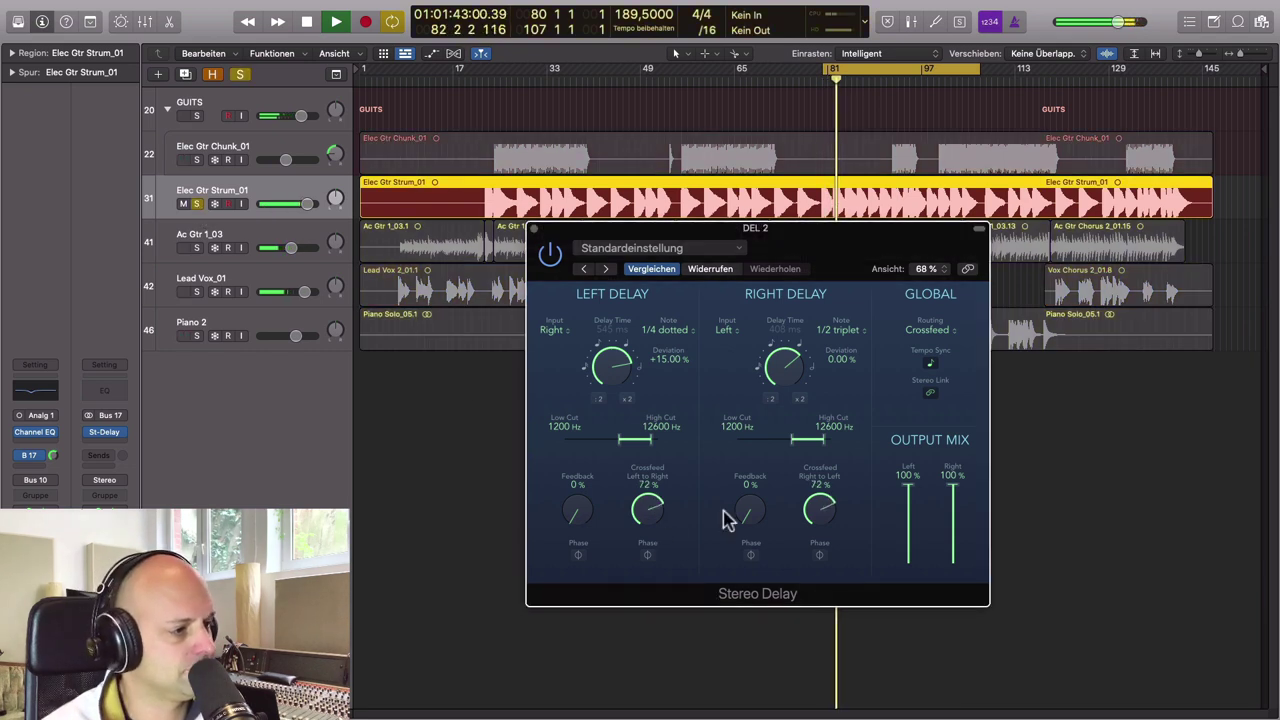
left_click_drag(570, 510, 548, 450)
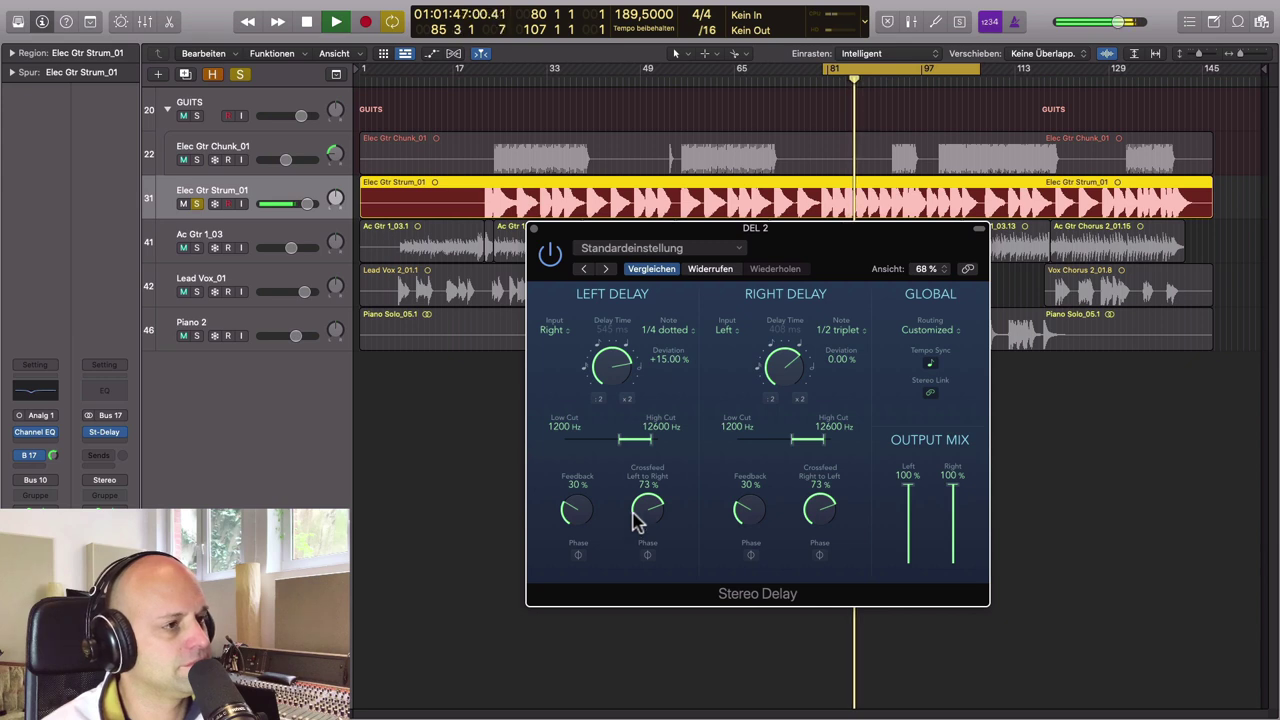
key("space")
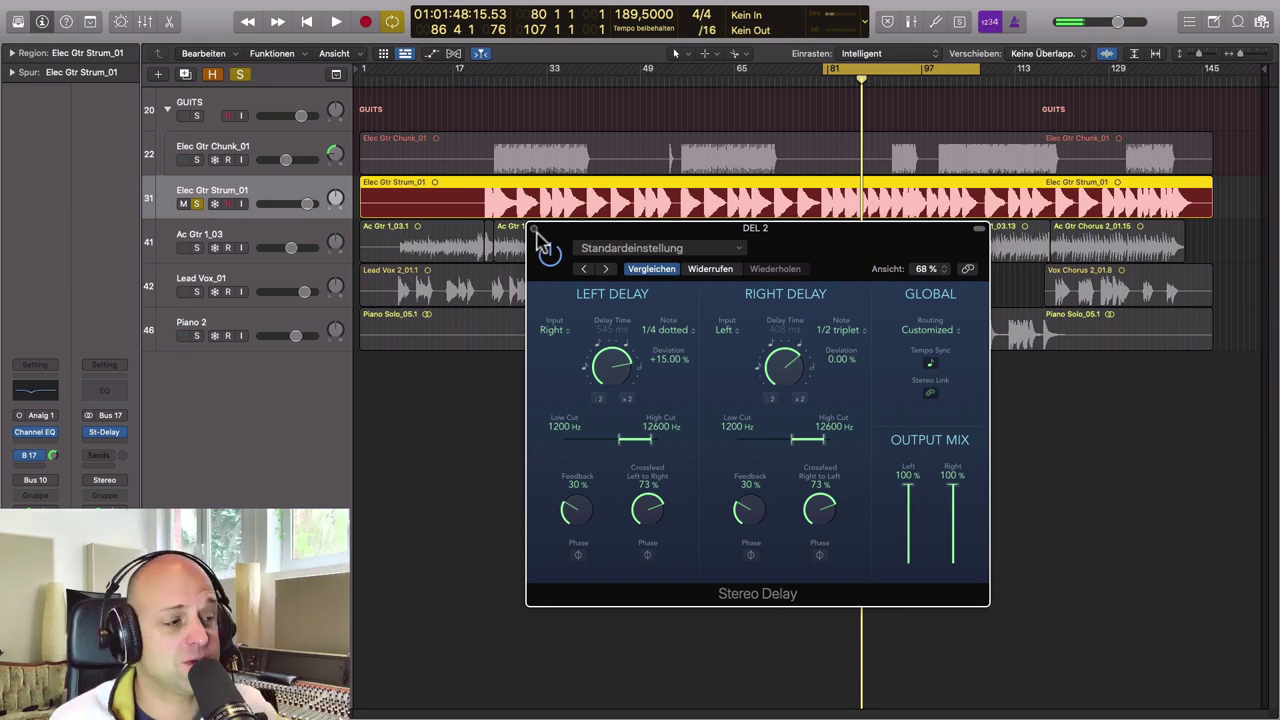
Try linked output mix levels of 55 % and 28 %, and return both sides to 100 %
left_click_drag(912, 256, 850, 189)
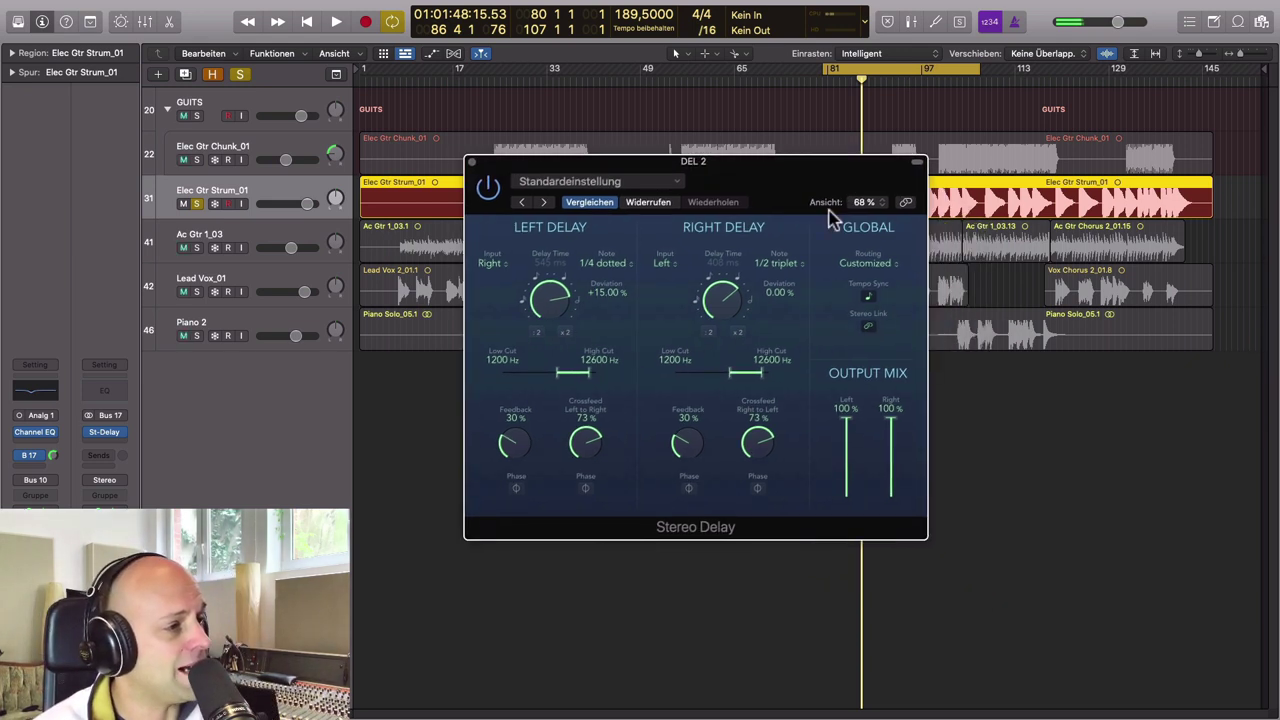
left_click_drag(850, 418, 850, 458)
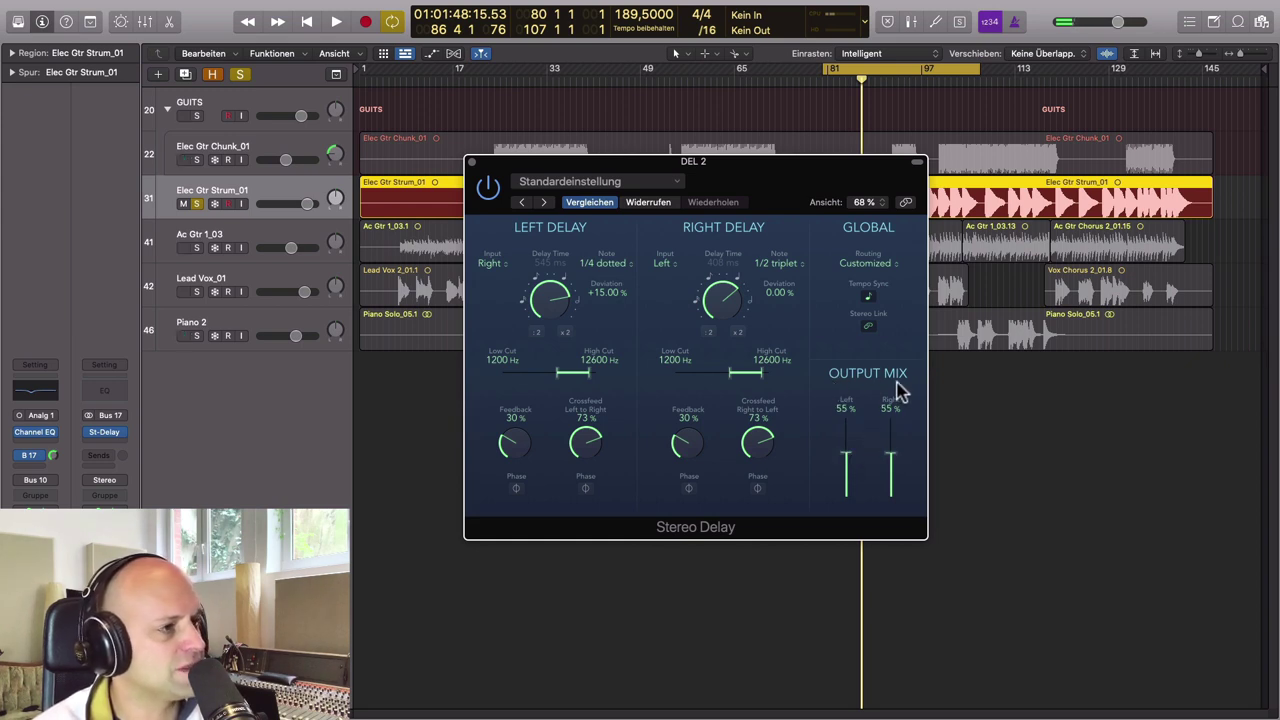
left_click_drag(820, 191, 857, 187)
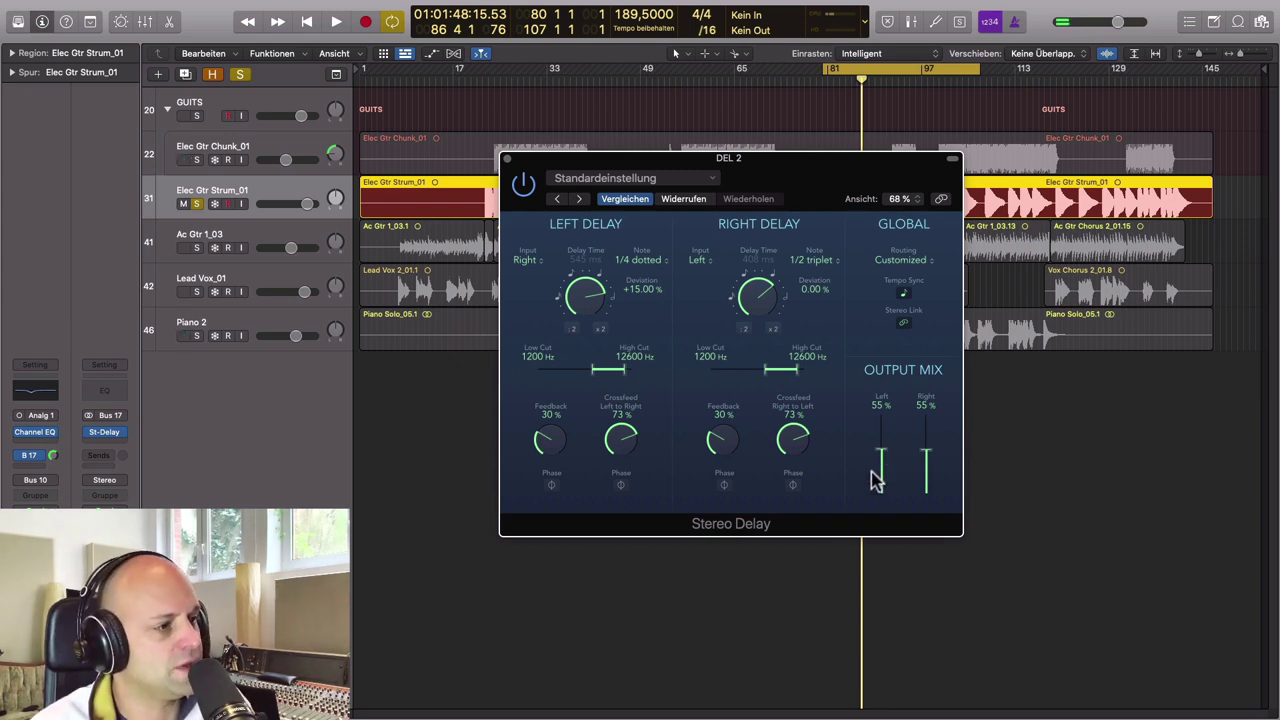
left_click_drag(881, 452, 879, 480)
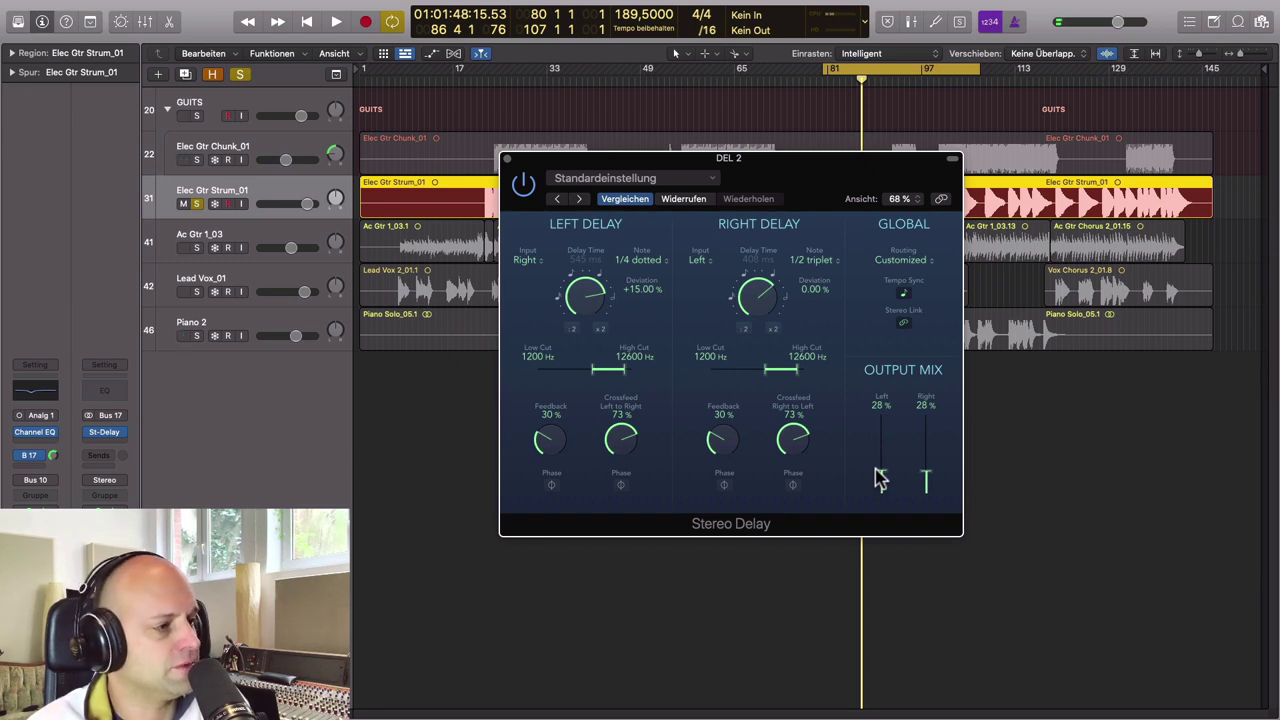
left_click_drag(879, 457, 960, 409)
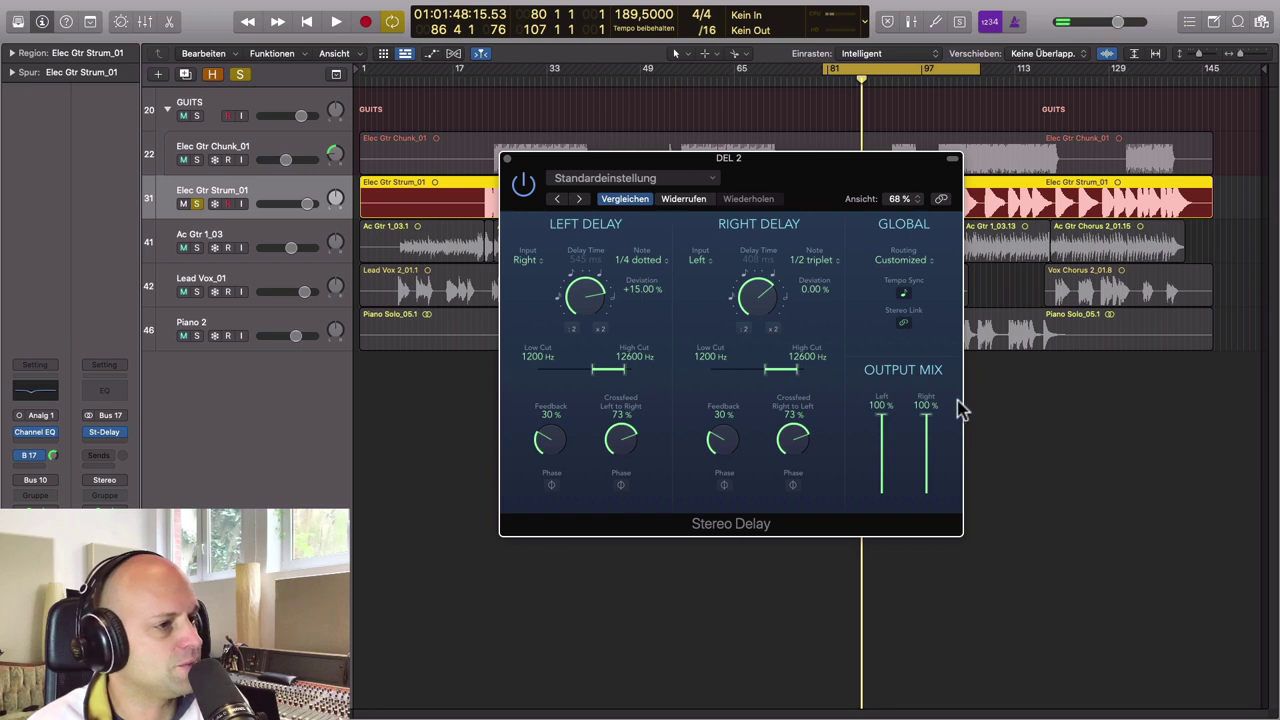